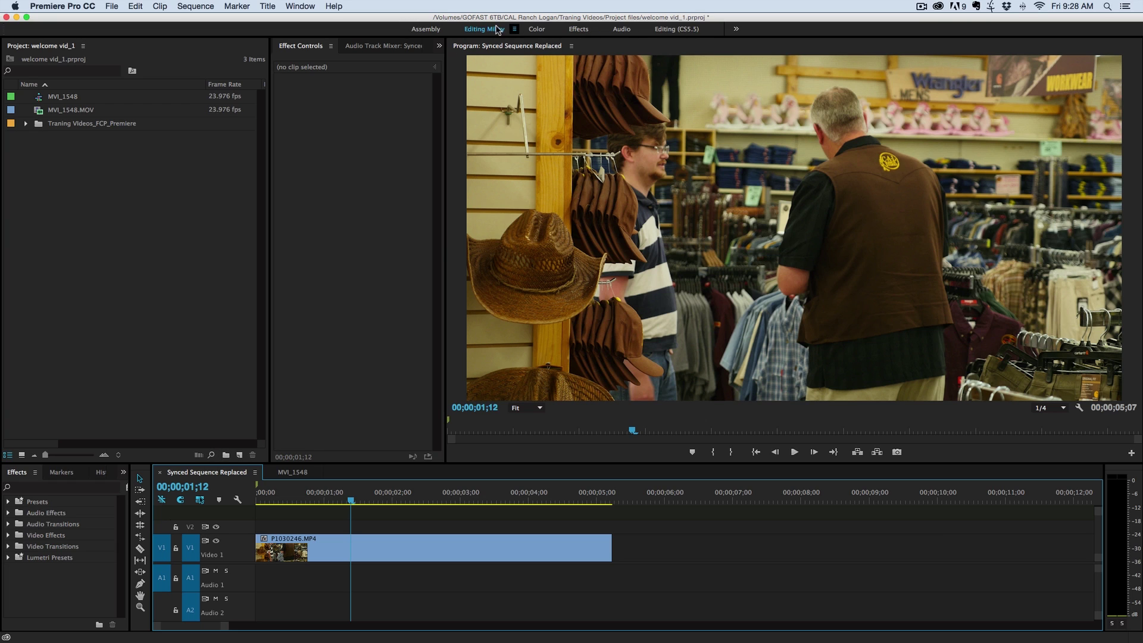
# - Switch to the Color workspace, enlarge the program monitor and select the P1030246.MP4 clip in the timeline
pyautogui.click(535, 31)
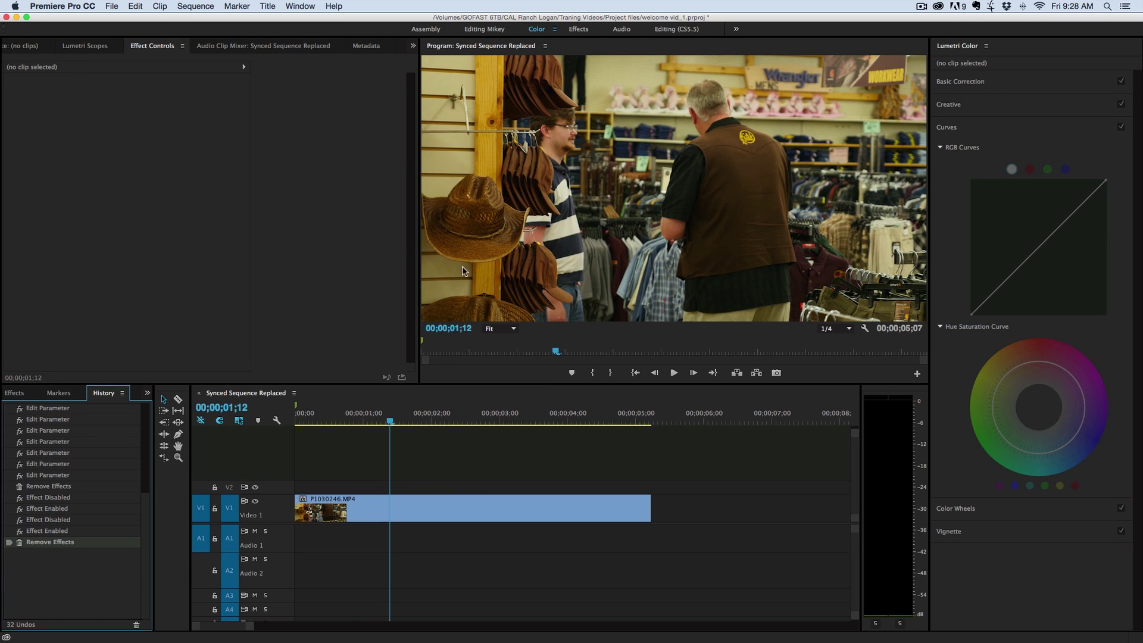
pyautogui.moveTo(417, 385); pyautogui.dragTo(356, 434)
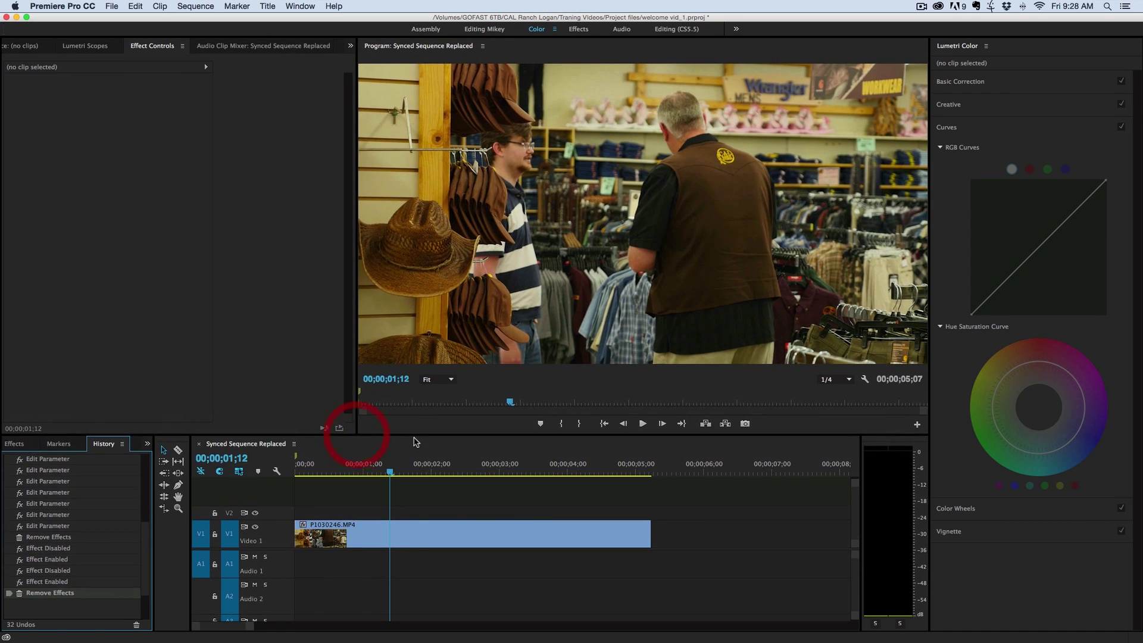
pyautogui.click(412, 532)
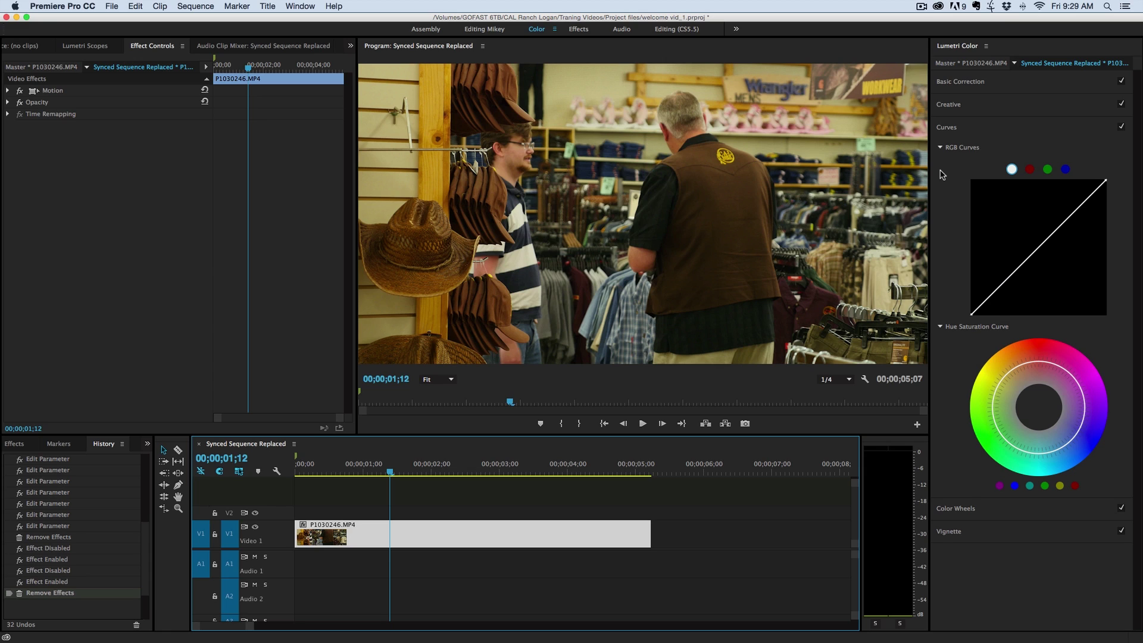
# - Examine the controls in Lumetri Color's Basic Correction, Creative, Curves, Color Wheels and Vignette sections
pyautogui.click(946, 128)
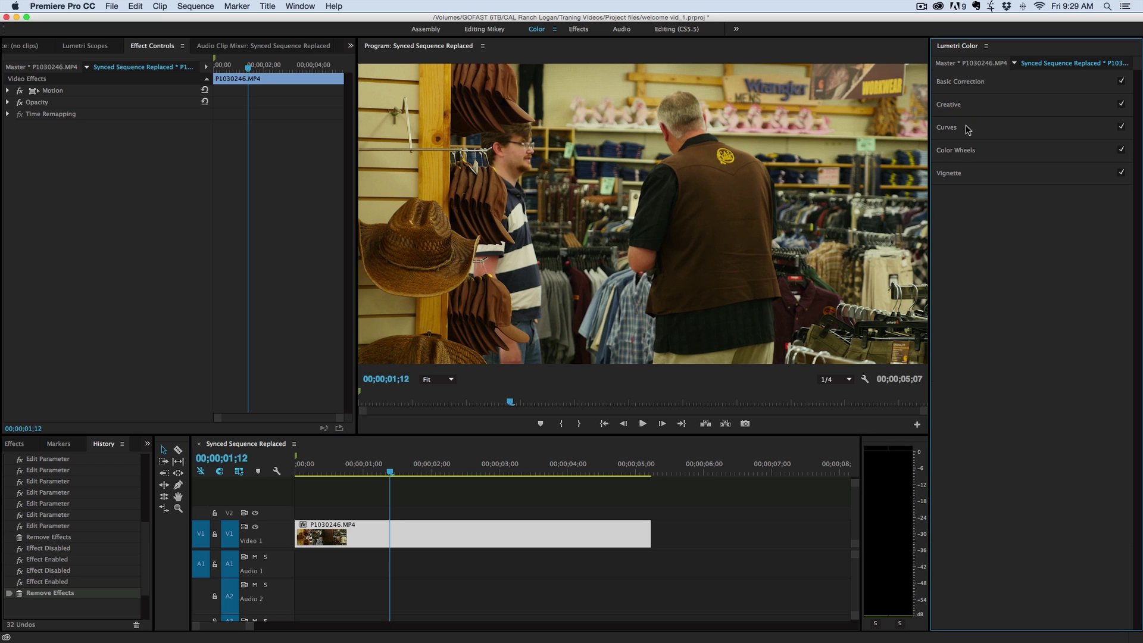
pyautogui.click(973, 85)
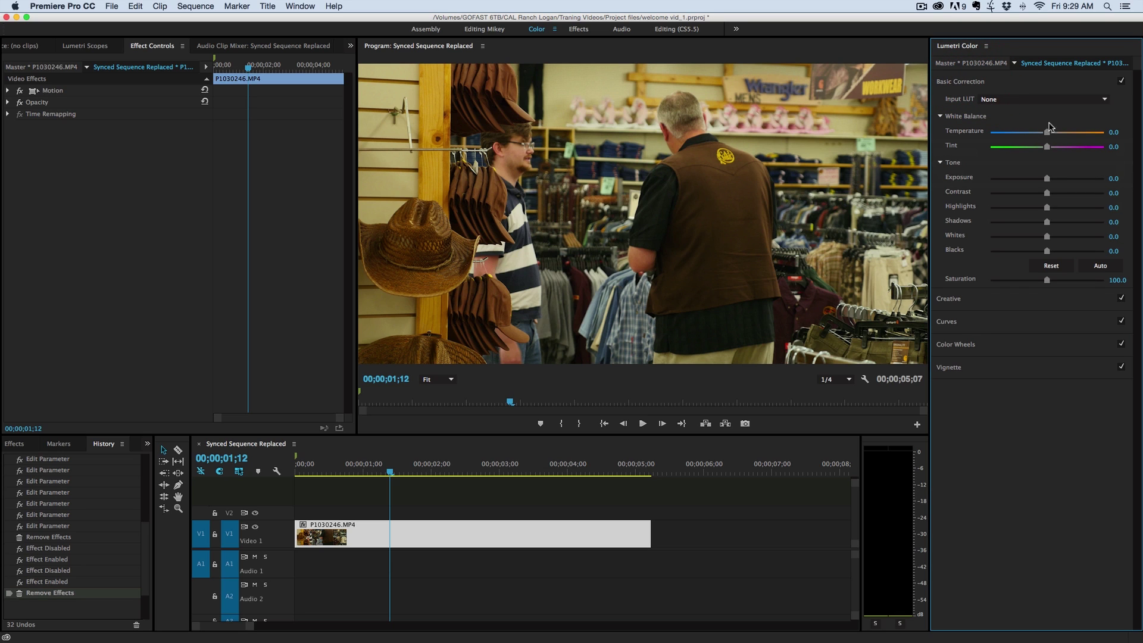
pyautogui.click(961, 81)
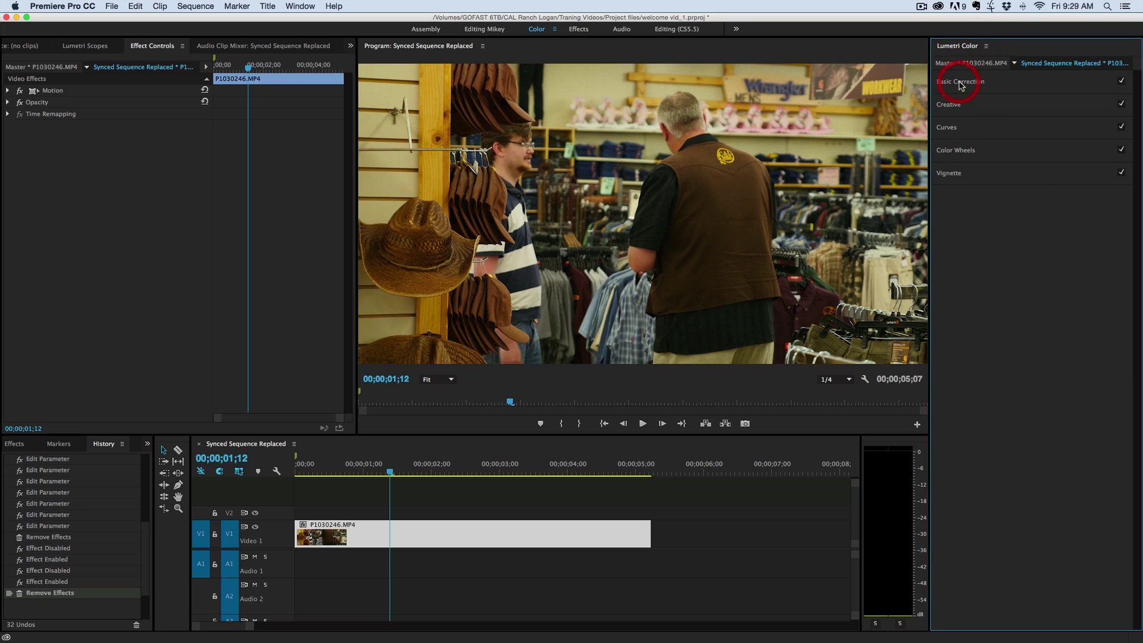
pyautogui.click(967, 83)
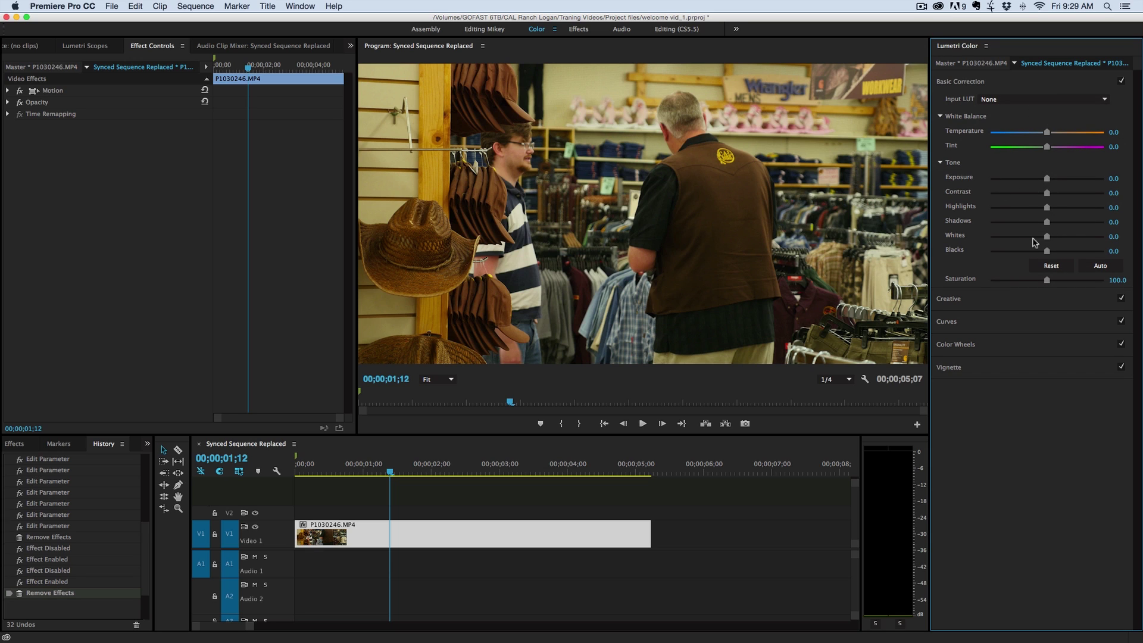
pyautogui.click(958, 82)
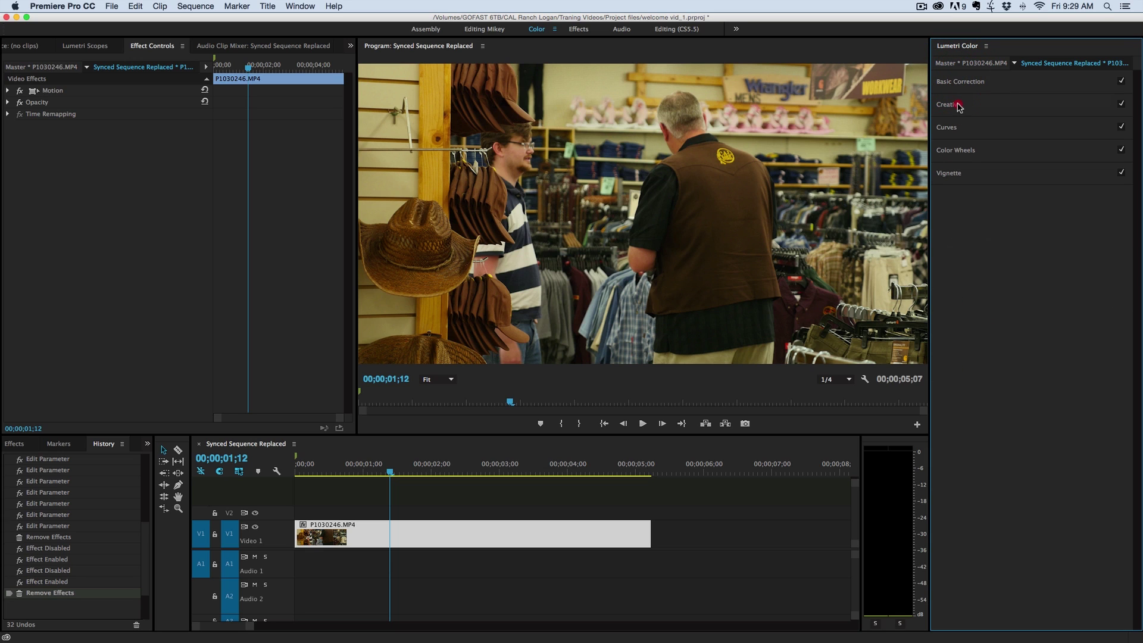
pyautogui.click(960, 105)
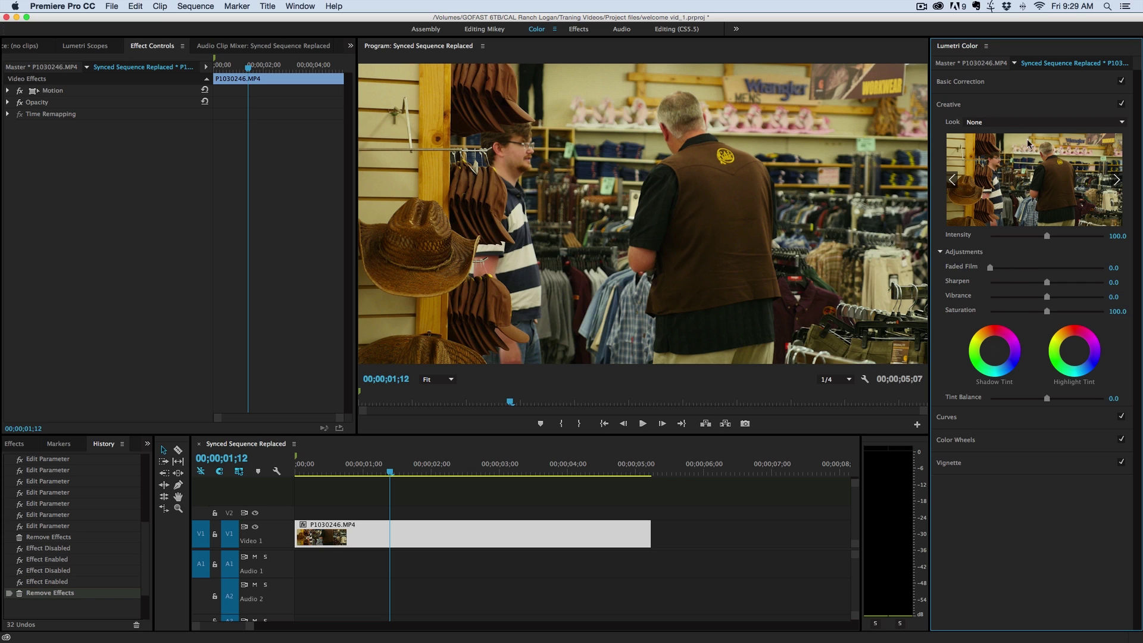
pyautogui.click(952, 105)
pyautogui.click(963, 128)
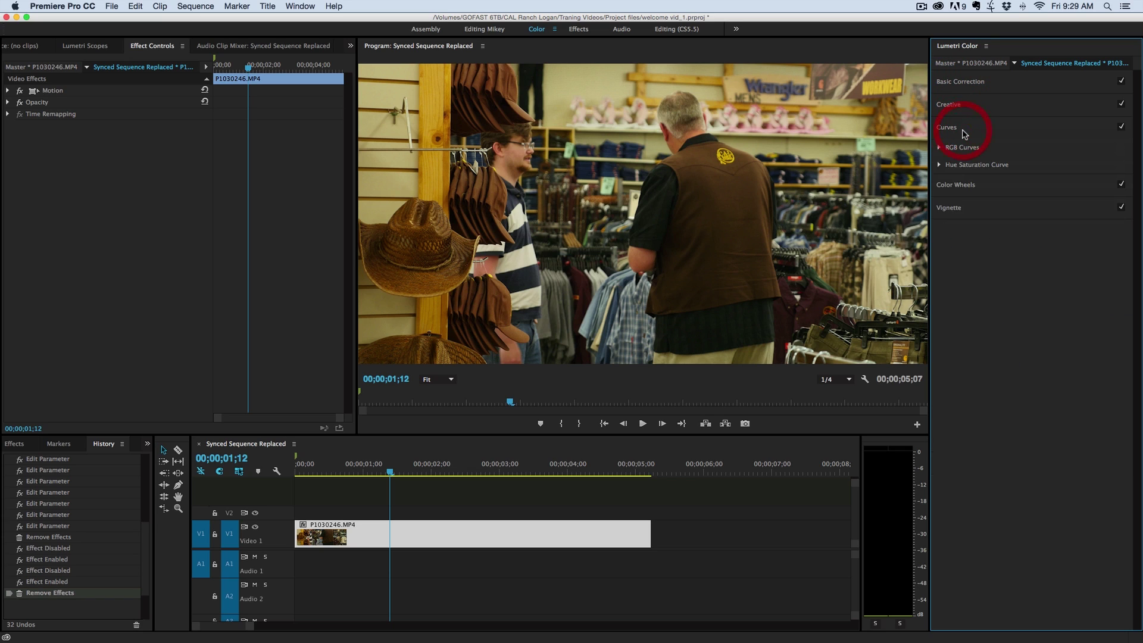
pyautogui.click(941, 148)
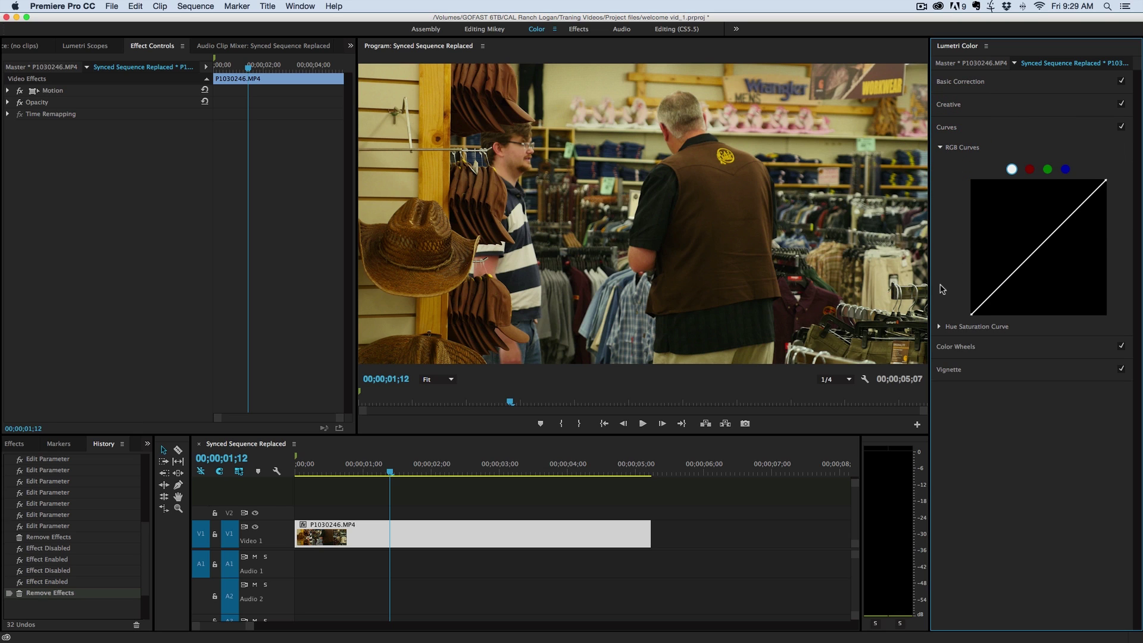
pyautogui.click(942, 326)
pyautogui.click(957, 128)
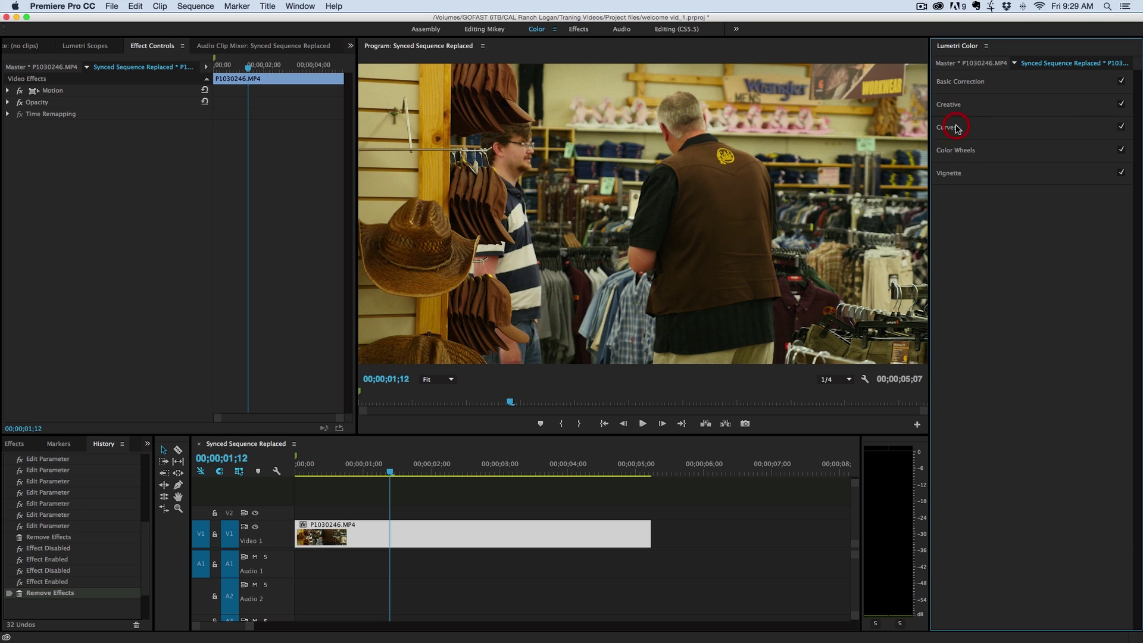
pyautogui.click(956, 152)
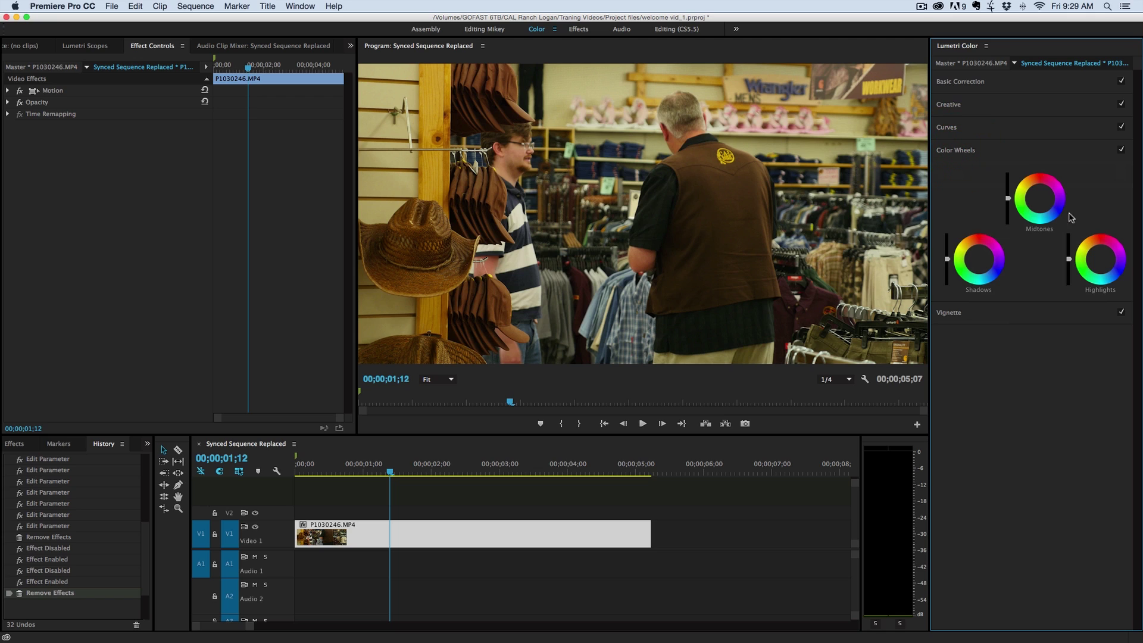
pyautogui.click(960, 150)
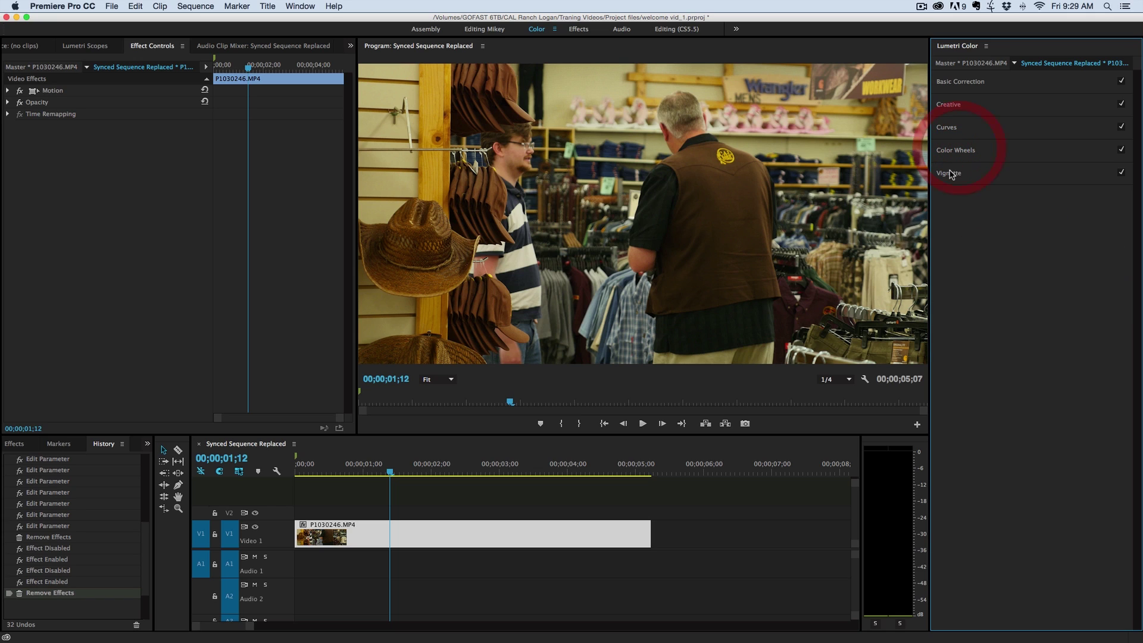
pyautogui.click(958, 173)
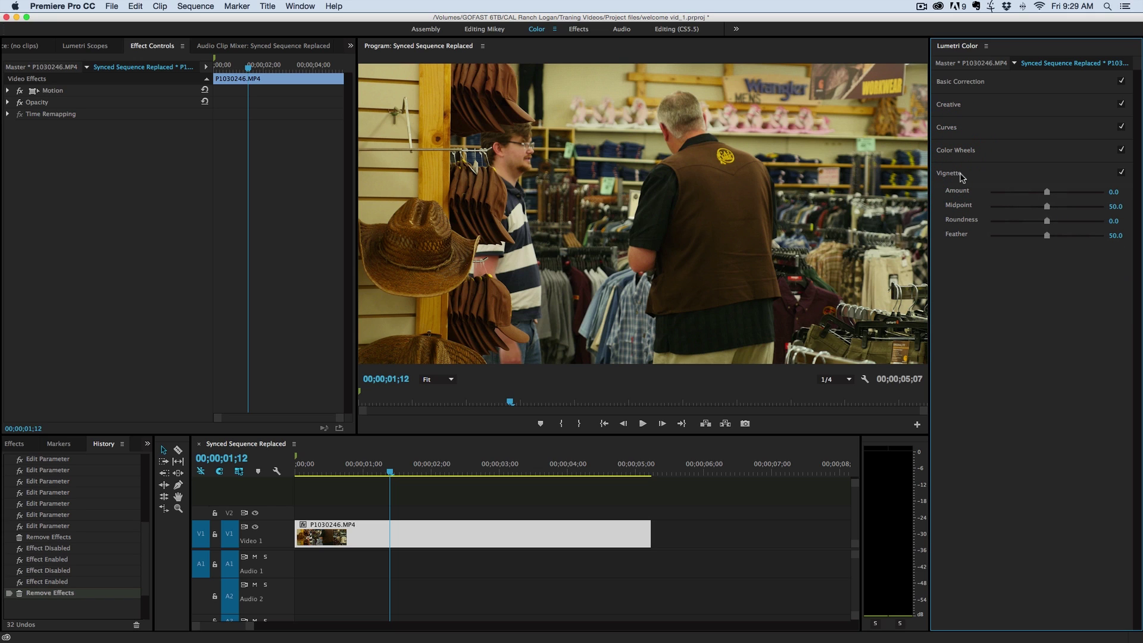
pyautogui.click(960, 174)
# - In Basic Correction, set Temperature to -20.6, Tint to 9.8, Exposure to 0.1 and Contrast to 11.8
pyautogui.click(962, 83)
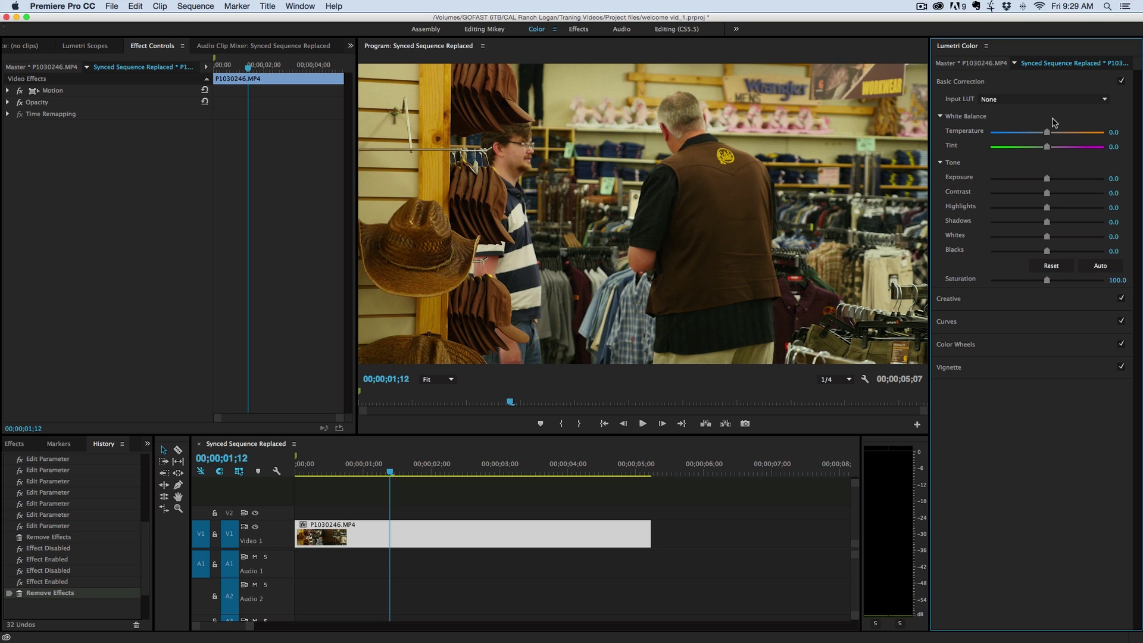
pyautogui.moveTo(1046, 137); pyautogui.dragTo(1036, 136)
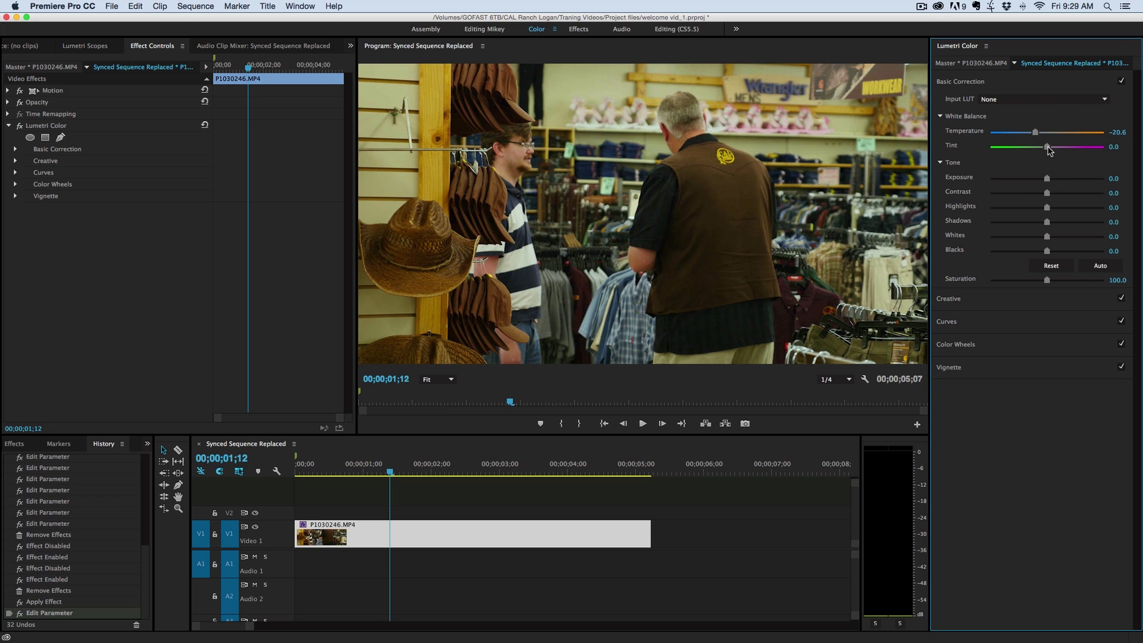
pyautogui.moveTo(1048, 147); pyautogui.dragTo(1051, 147)
pyautogui.moveTo(1052, 149); pyautogui.dragTo(1053, 149)
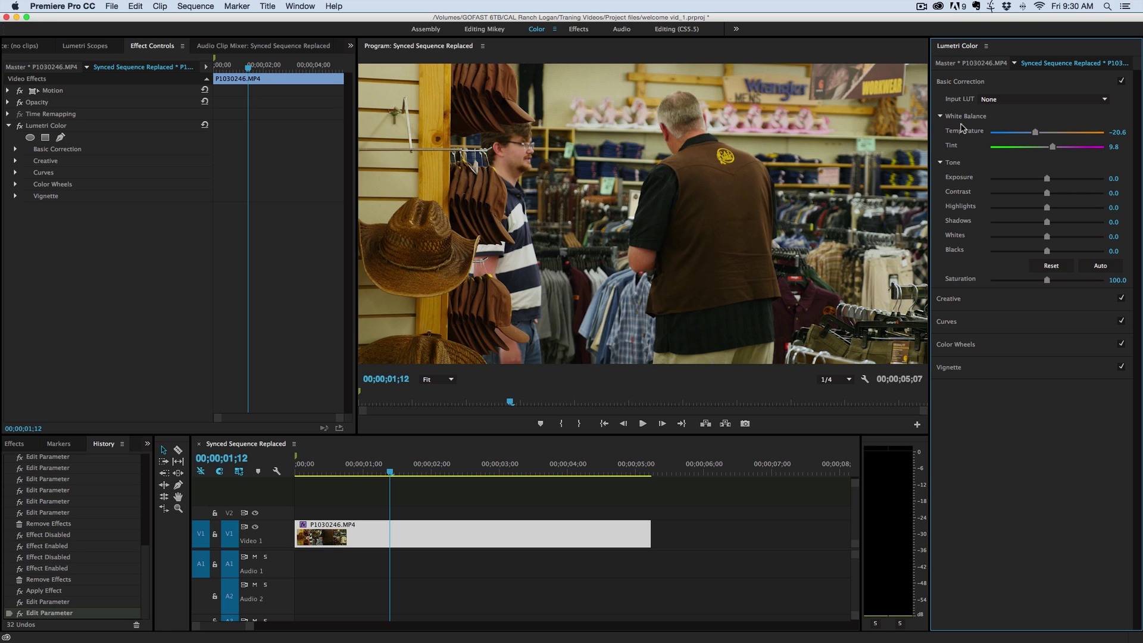
pyautogui.moveTo(1047, 178); pyautogui.dragTo(1053, 193)
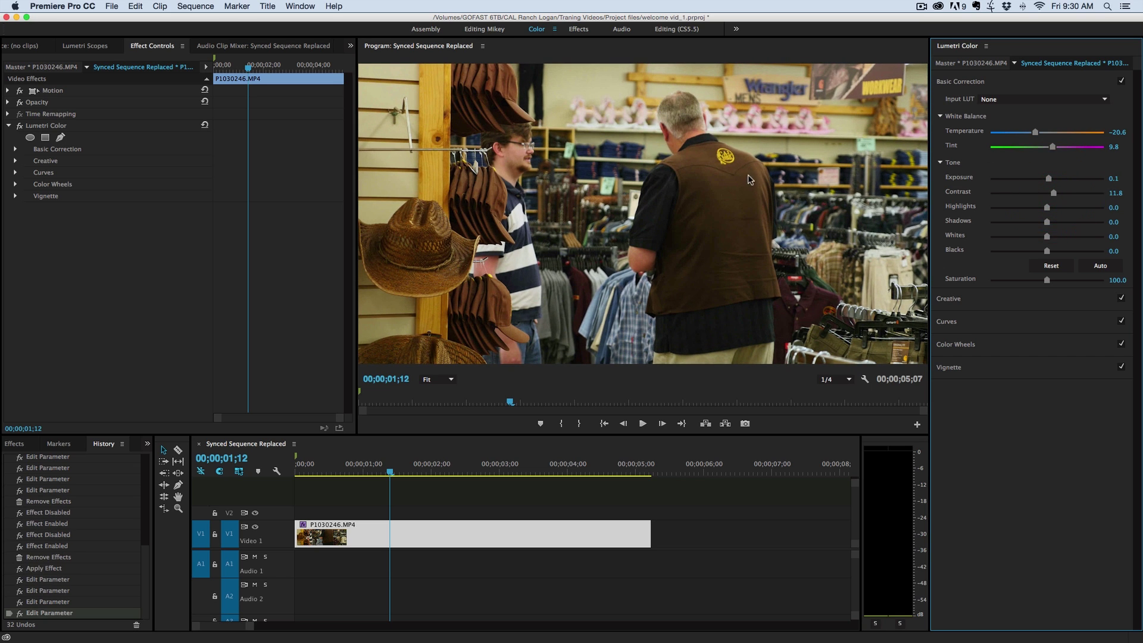
# - Show the Hue Saturation Curve in the Curves section with the RGB Curves collapsed
pyautogui.click(985, 323)
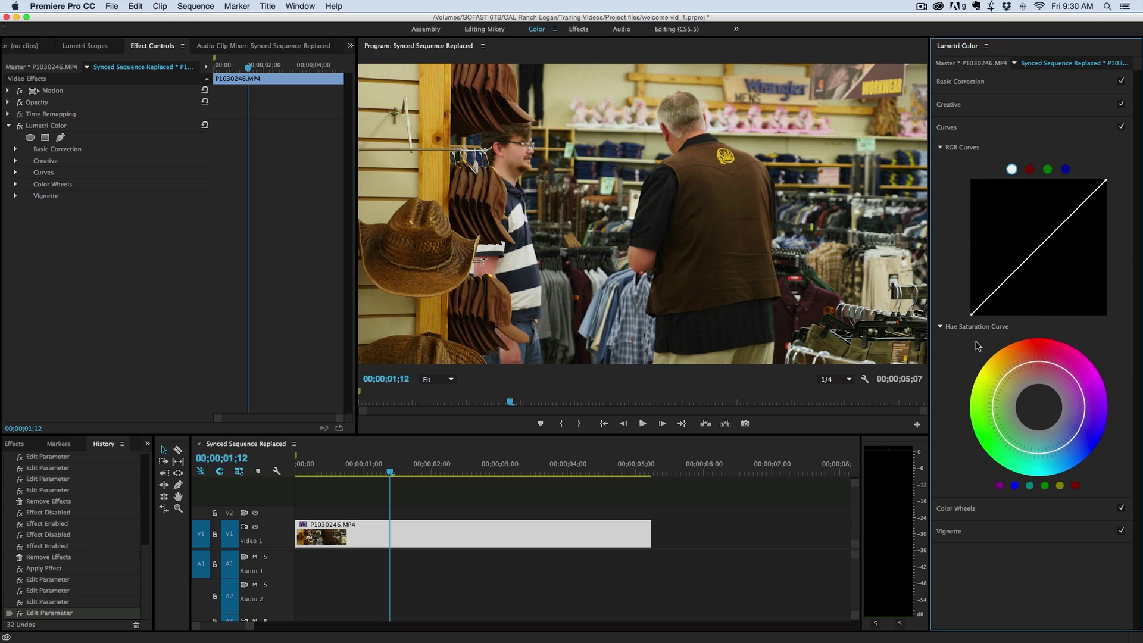
pyautogui.click(941, 147)
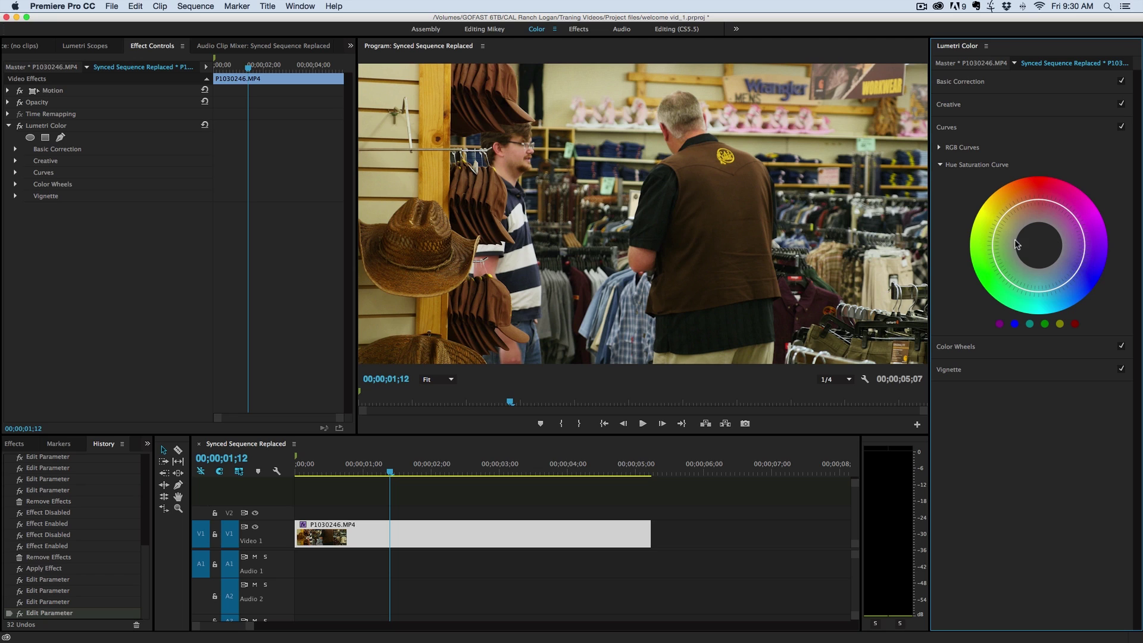
# - Try the yellow preset control points on the Hue Saturation Curve, resetting the curve each time
pyautogui.click(1061, 325)
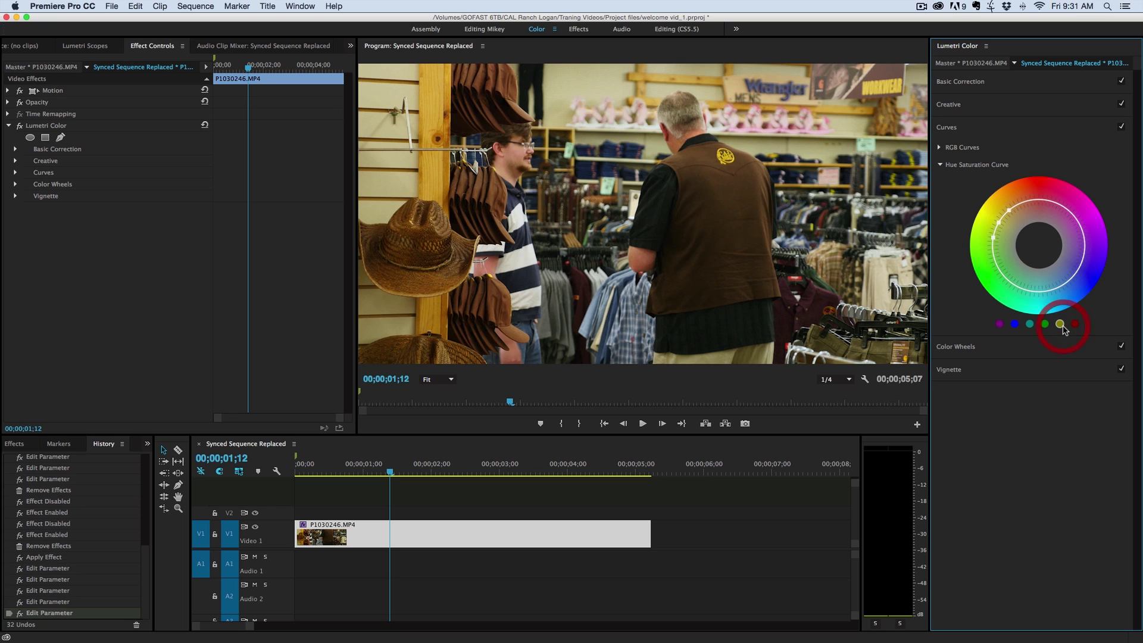
pyautogui.doubleClick(1042, 244)
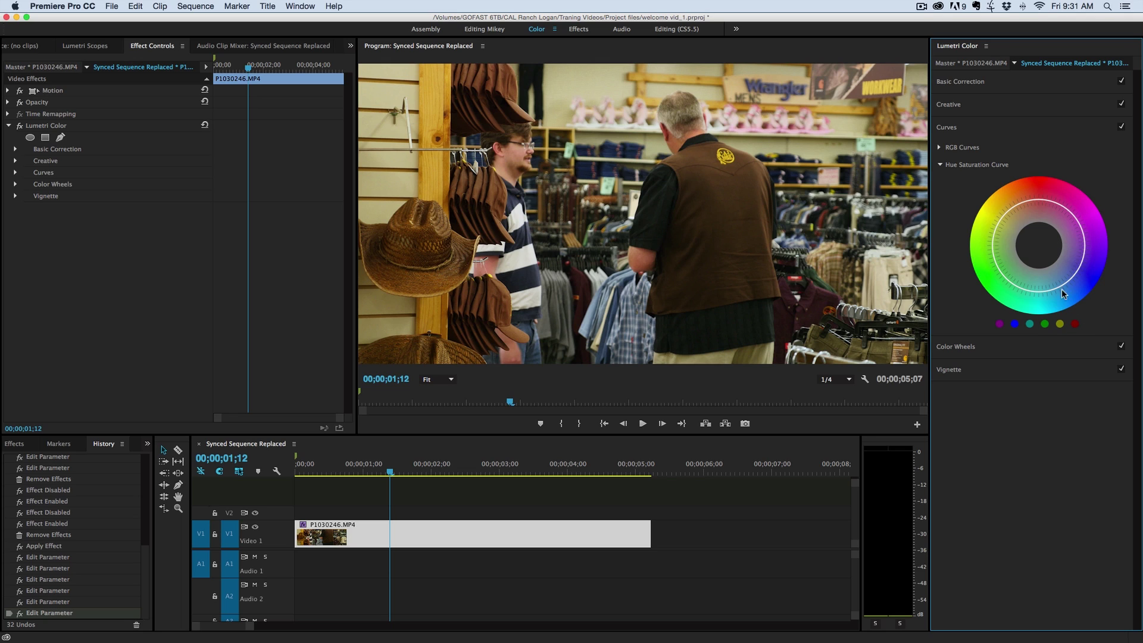
pyautogui.click(1060, 324)
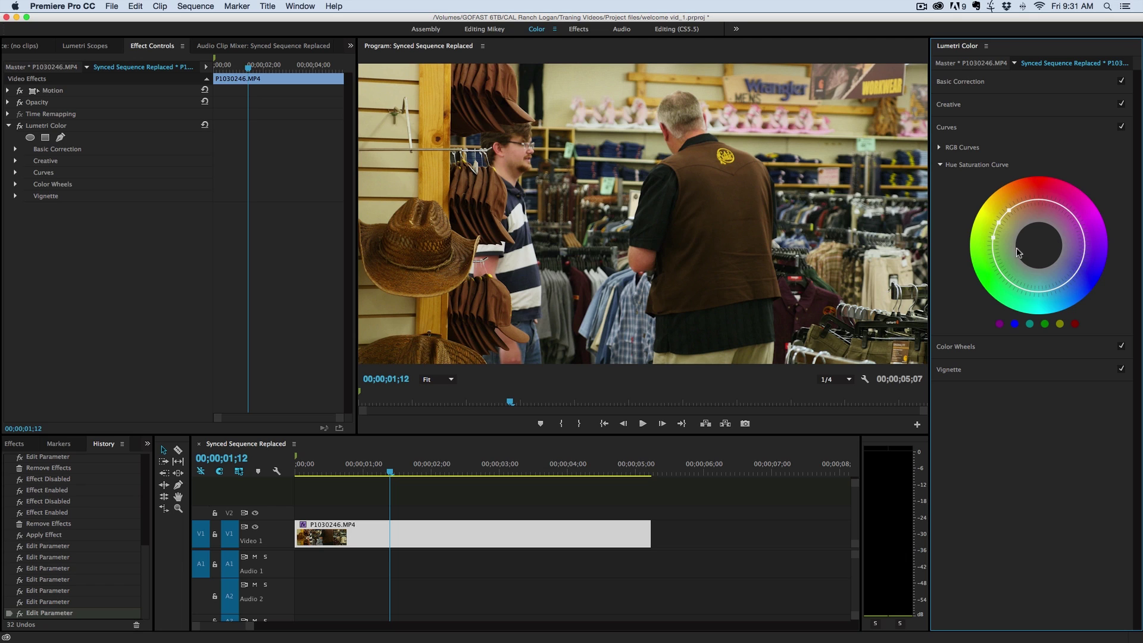
pyautogui.doubleClick(1041, 249)
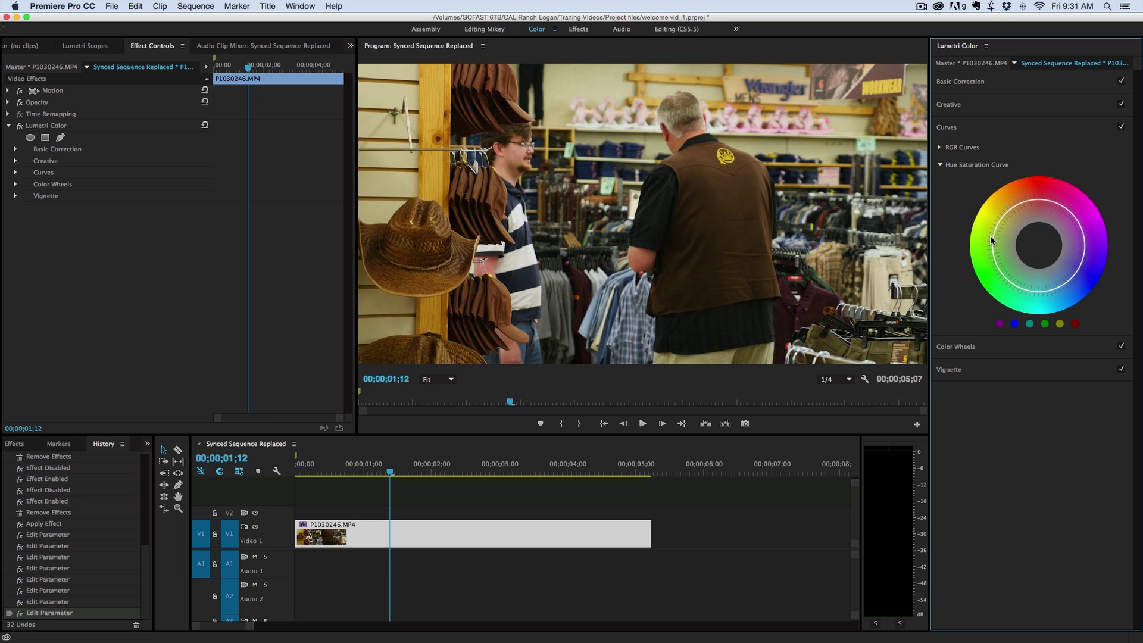
# - Add control points around the yellow-orange range of the Hue Saturation Curve and pull them slightly inward to reduce its saturation
pyautogui.click(992, 236)
pyautogui.click(1024, 201)
pyautogui.click(1001, 217)
pyautogui.moveTo(1001, 217); pyautogui.dragTo(1031, 224)
pyautogui.keyDown('super'); pyautogui.click(1043, 234); pyautogui.keyUp('super')
pyautogui.click(1014, 221)
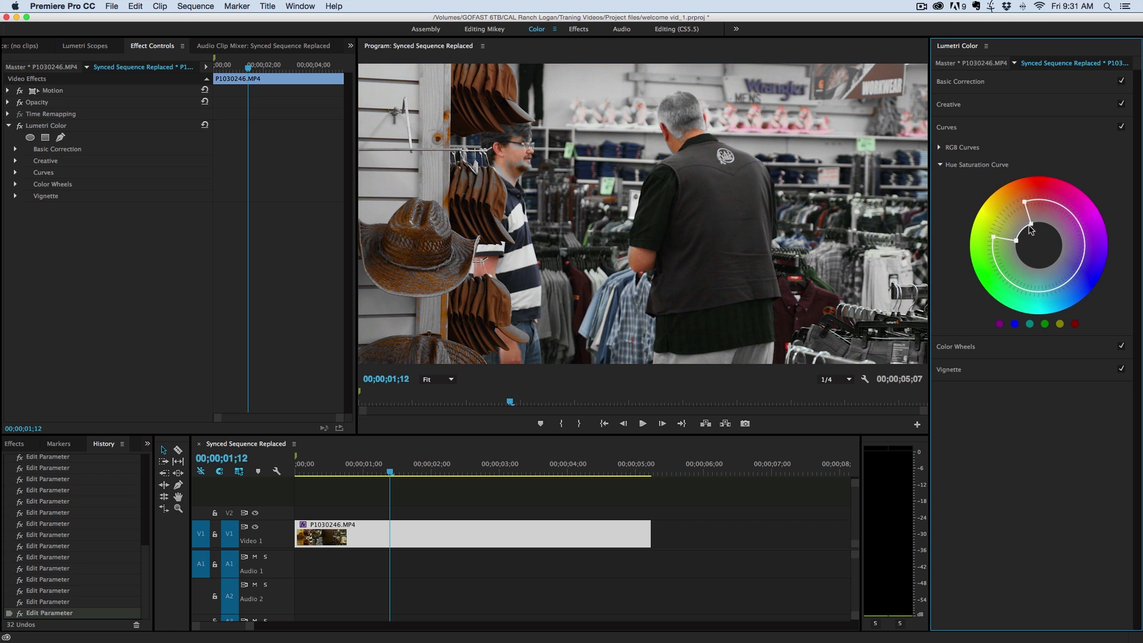
pyautogui.moveTo(1031, 224); pyautogui.dragTo(1005, 231)
# - Compare the image with and without the Curves correction, leaving the Curves section enabled
pyautogui.click(1122, 127)
pyautogui.click(1122, 127)
pyautogui.click(1122, 126)
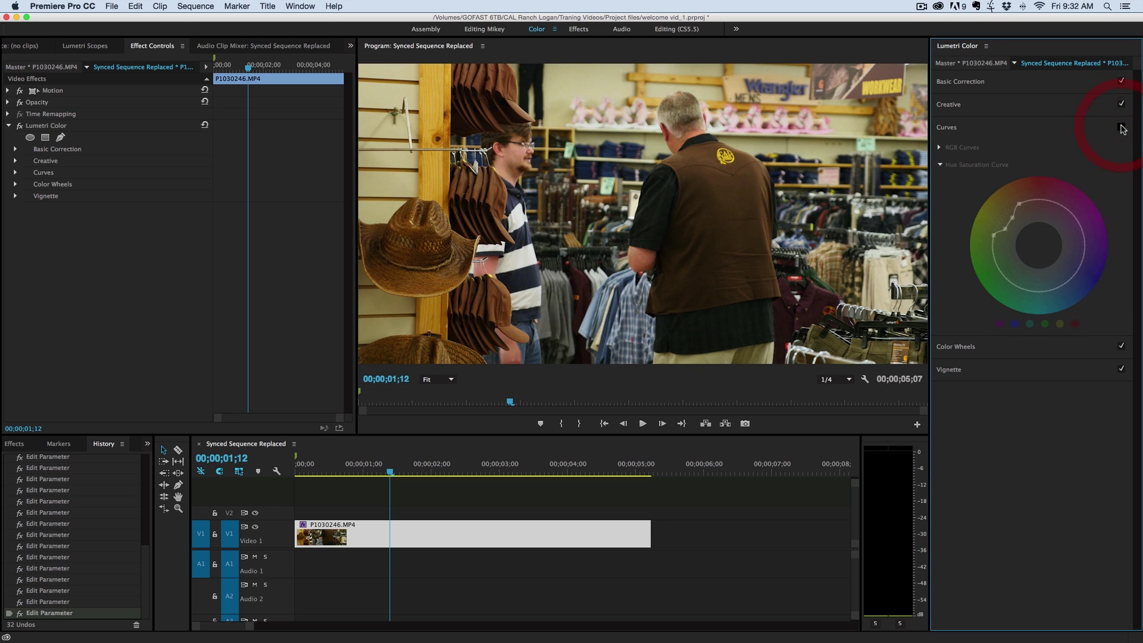
pyautogui.click(1122, 127)
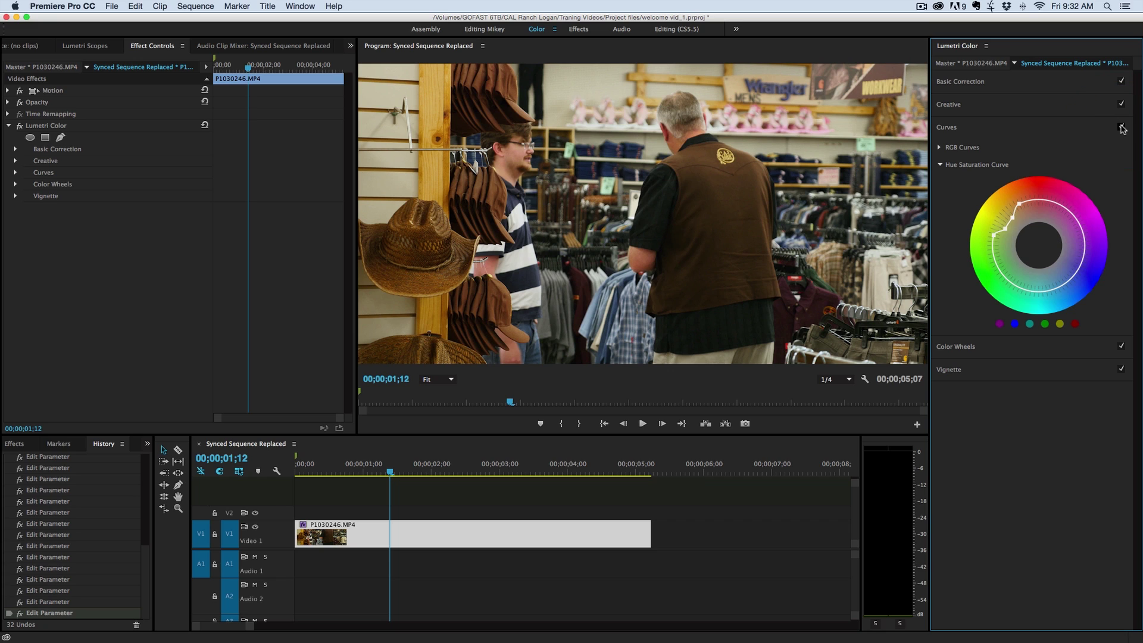
pyautogui.click(1122, 127)
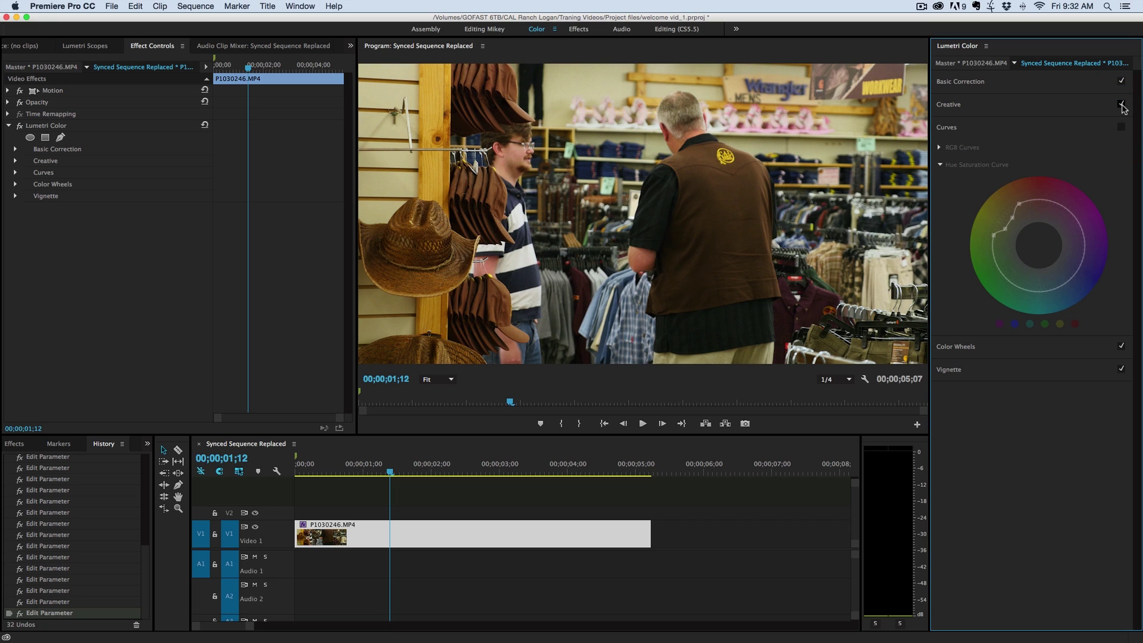
pyautogui.click(1122, 128)
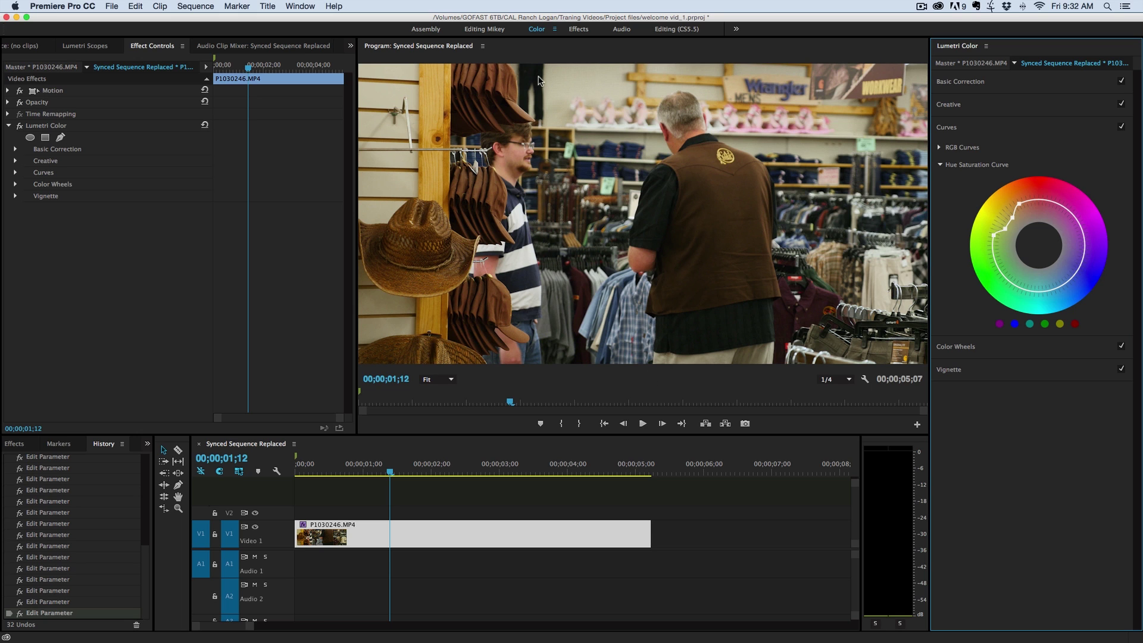
# - Open the MVI_1548 sequence from the Editing Mikey workspace and select its video clip in the Color workspace
pyautogui.click(484, 30)
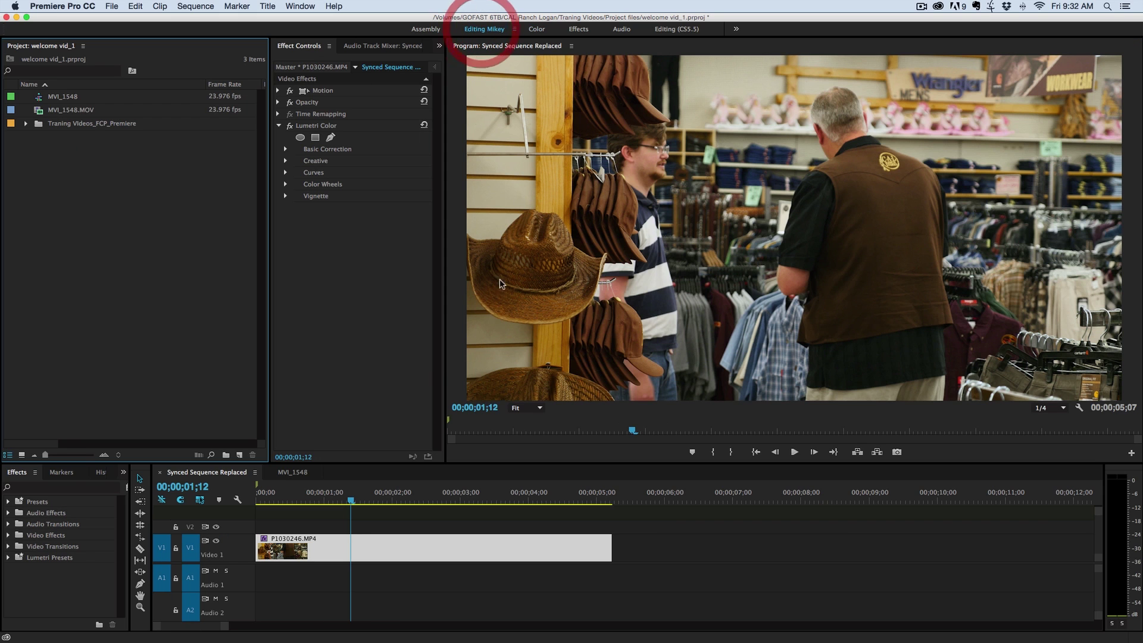
pyautogui.click(296, 473)
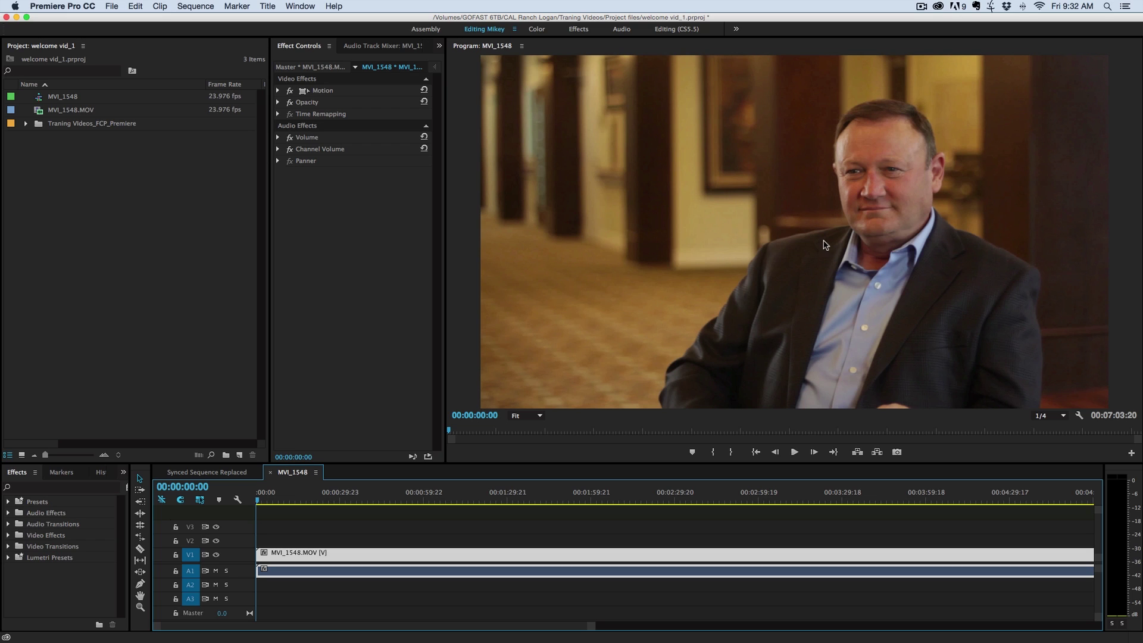
pyautogui.click(327, 551)
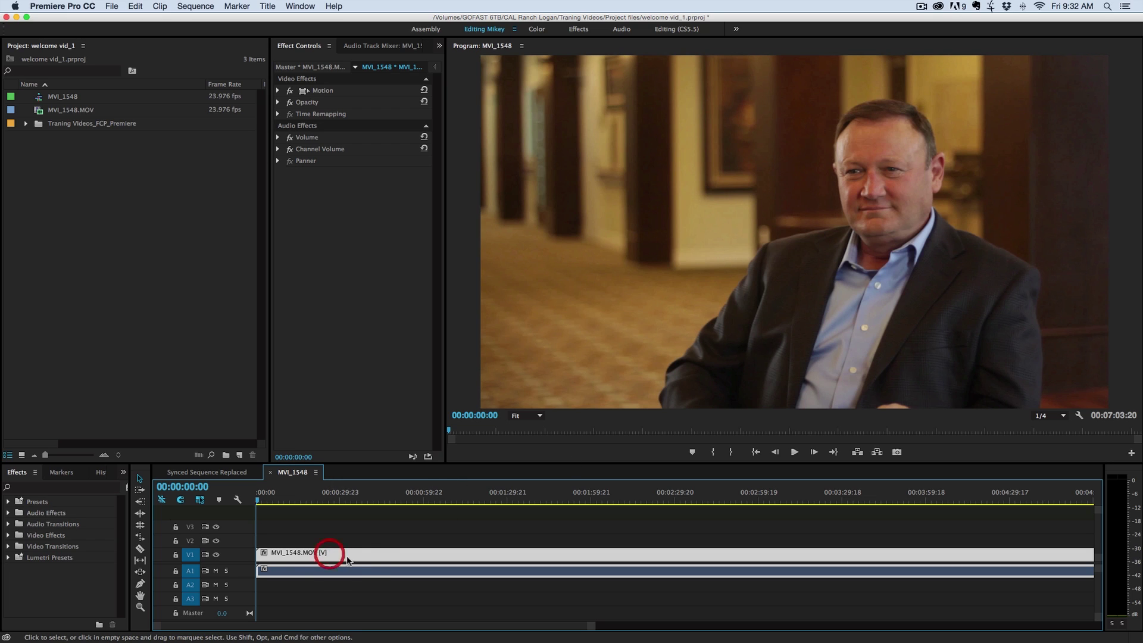
pyautogui.click(536, 29)
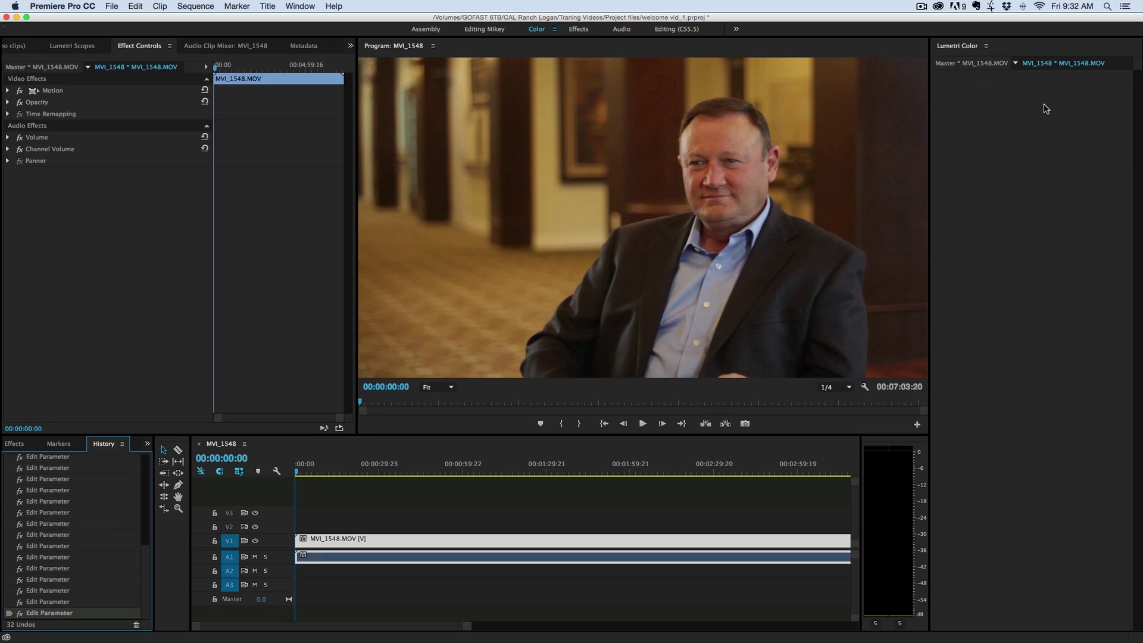
pyautogui.click(507, 535)
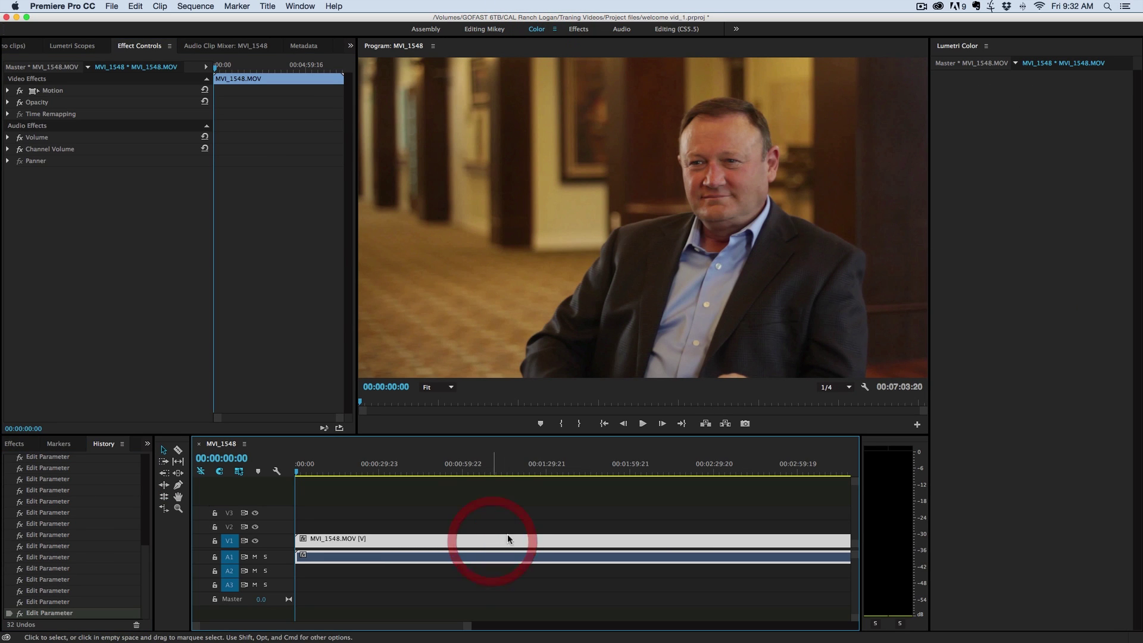
# - Set the interview clip's Basic Correction to temperature -28.4, tint 2.9, exposure 0.2, contrast 15.7 and highlights 5.9
pyautogui.click(508, 540)
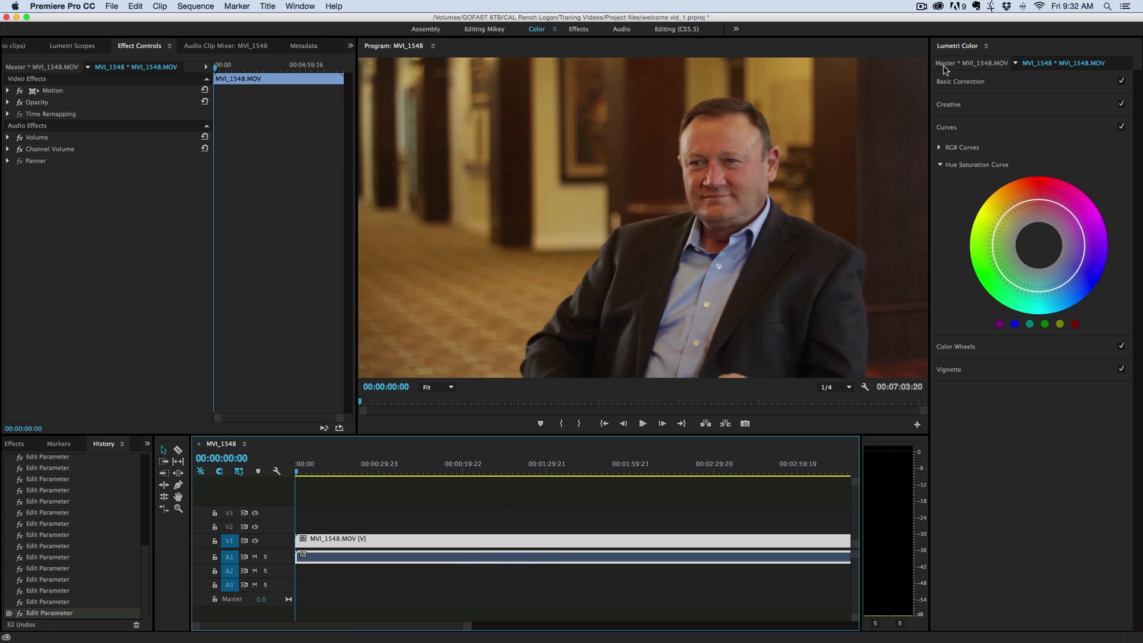
pyautogui.click(959, 83)
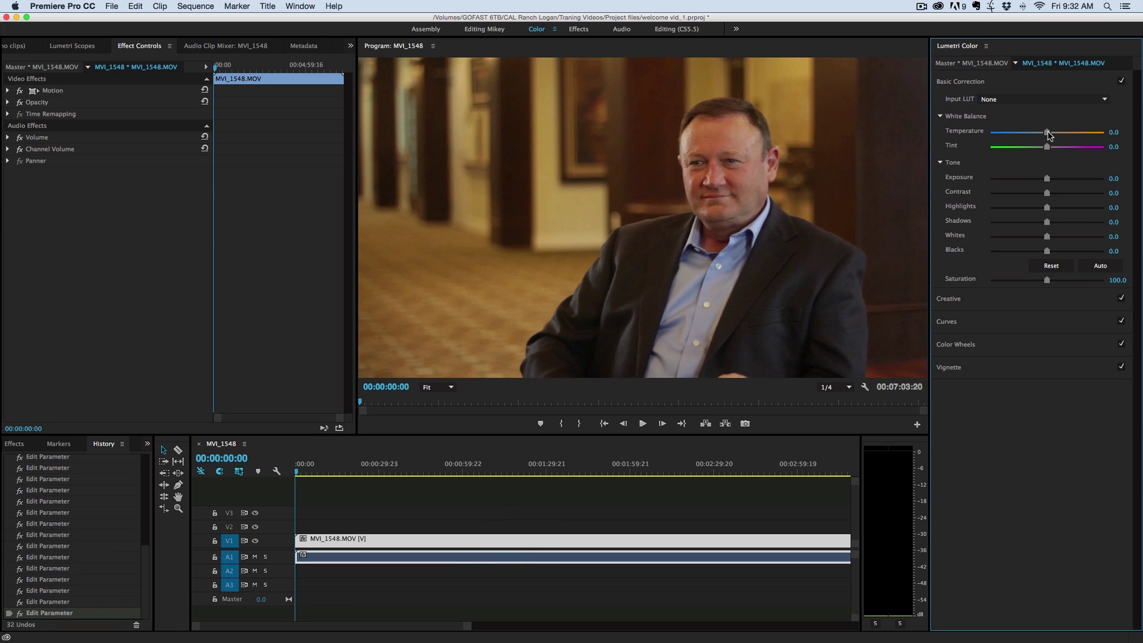
pyautogui.moveTo(1048, 134)
pyautogui.mouseDown()
pyautogui.moveTo(1022, 136)
pyautogui.moveTo(1049, 149)
pyautogui.mouseUp()
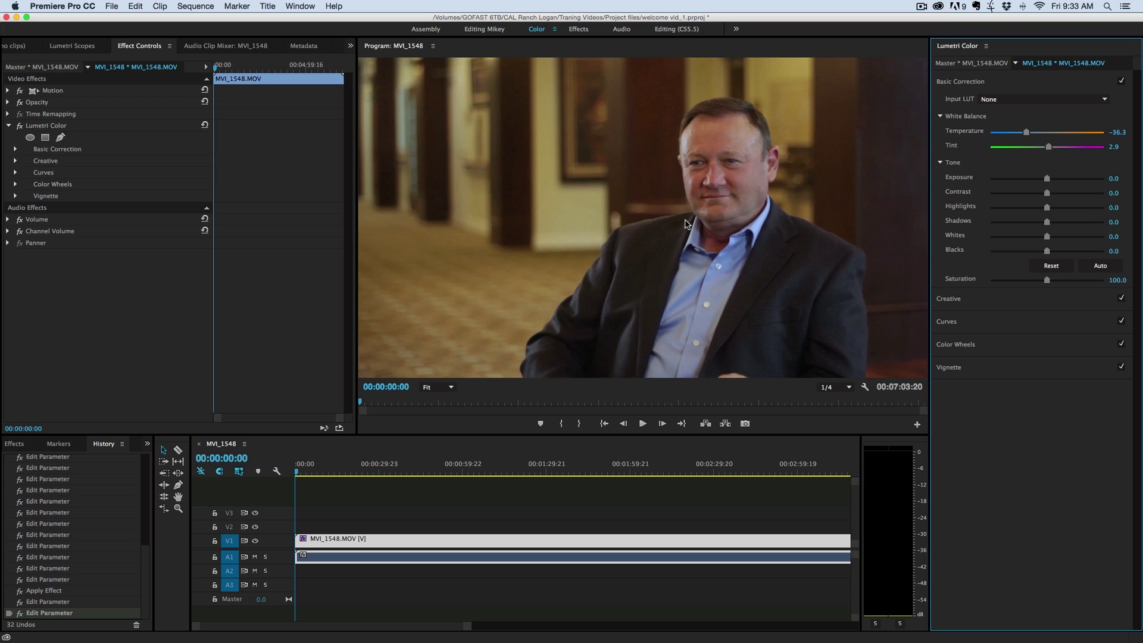
pyautogui.moveTo(1026, 132); pyautogui.dragTo(1031, 132)
pyautogui.moveTo(1047, 178); pyautogui.dragTo(1051, 209)
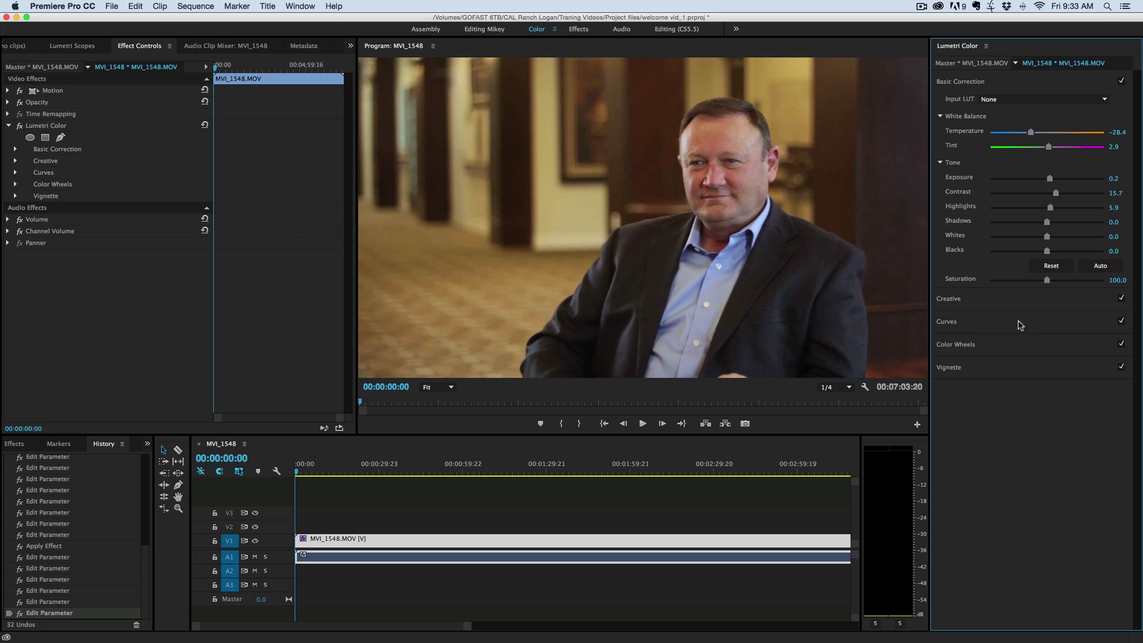
# - Add control points across the yellow-to-red range of the Hue Saturation Curve and pull the yellow-orange point slightly inward to reduce its saturation
pyautogui.click(965, 322)
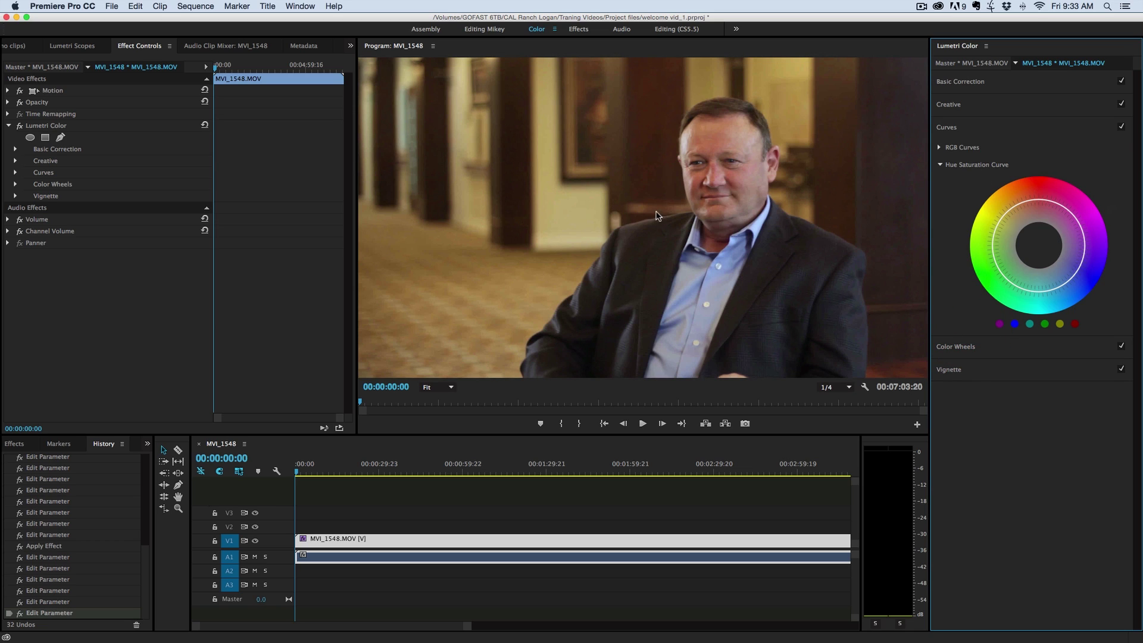
pyautogui.click(995, 226)
pyautogui.moveTo(1012, 210); pyautogui.dragTo(1013, 220)
pyautogui.click(1022, 208)
pyautogui.click(1023, 209)
# - Compare the interview image with and without the Curves correction, leaving Curves enabled
pyautogui.click(1122, 127)
pyautogui.click(1121, 127)
pyautogui.click(1123, 127)
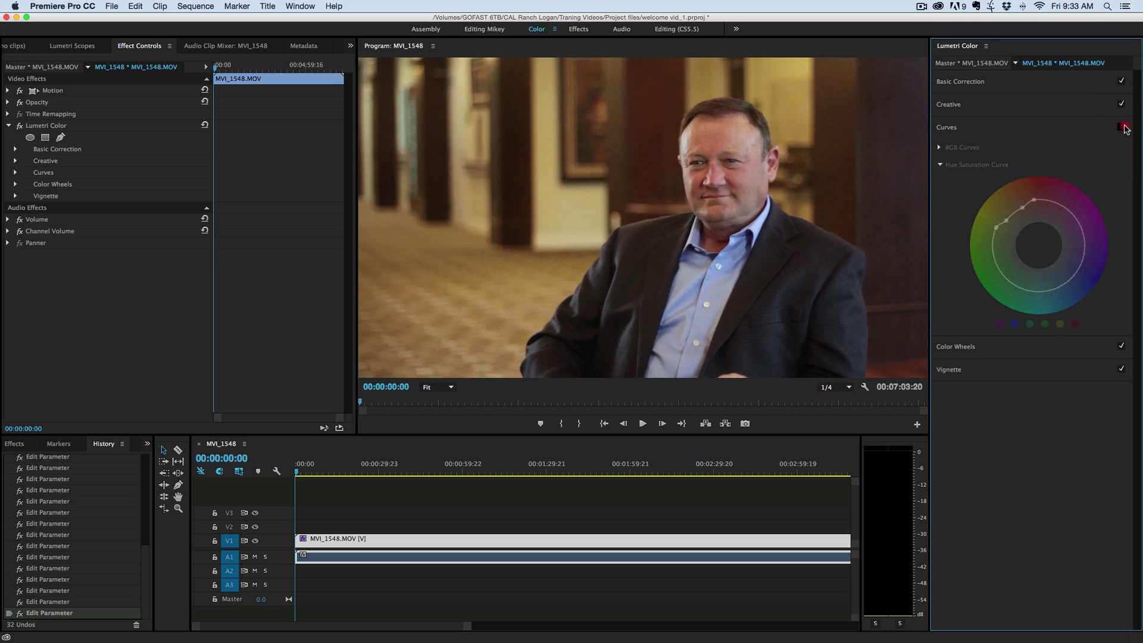
pyautogui.click(1123, 127)
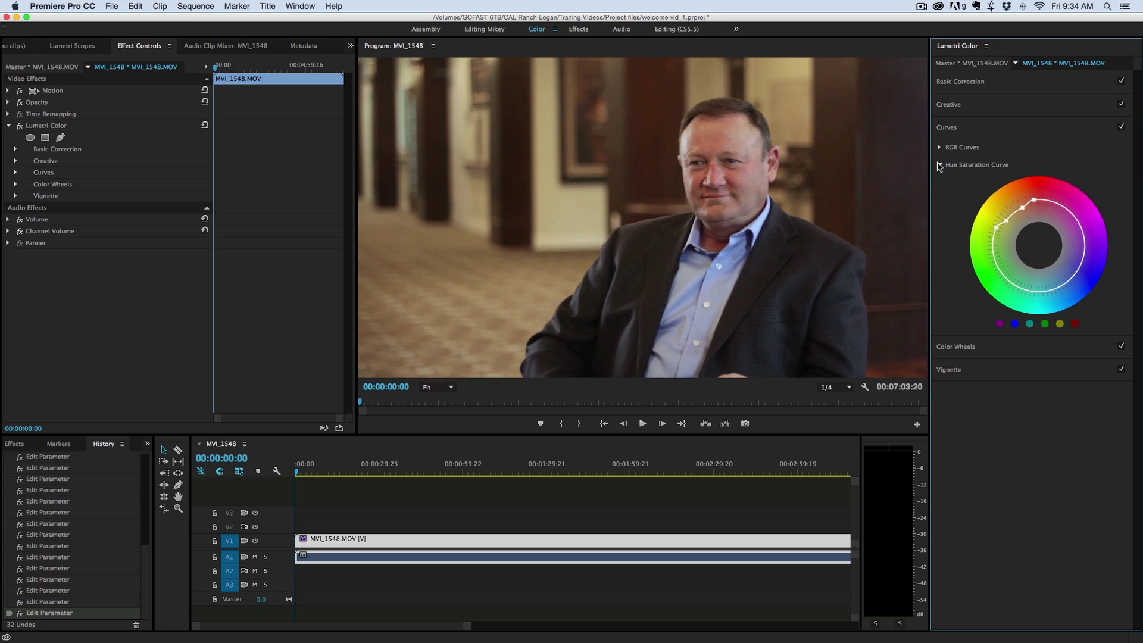
# - Add a dark vignette with amount about -2.1, midpoint 66.2, roundness 37.3 and feather 63.7
pyautogui.click(958, 370)
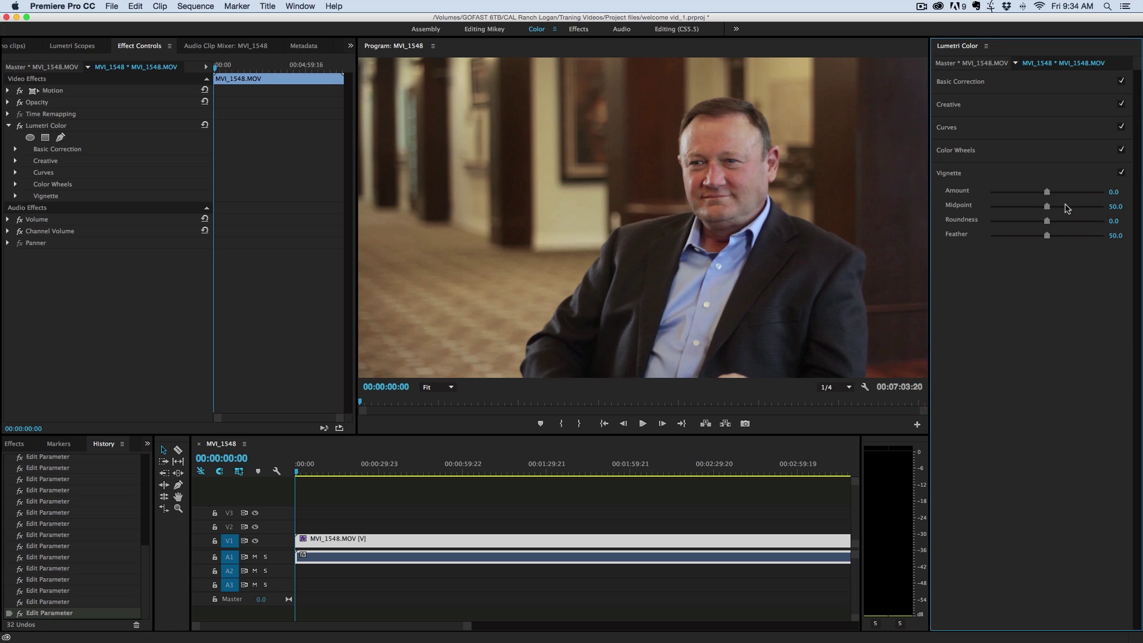
pyautogui.moveTo(1047, 191); pyautogui.dragTo(1064, 235)
pyautogui.moveTo(1021, 192); pyautogui.dragTo(1008, 192)
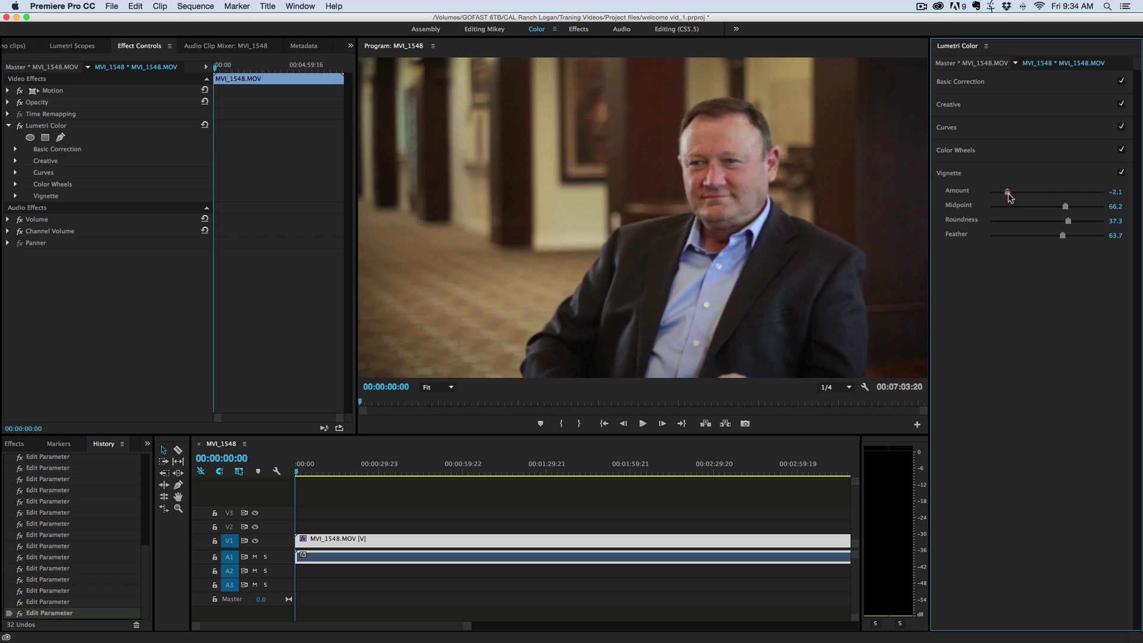
# - Raise the saturation in the Creative adjustments to 115.7
pyautogui.click(963, 105)
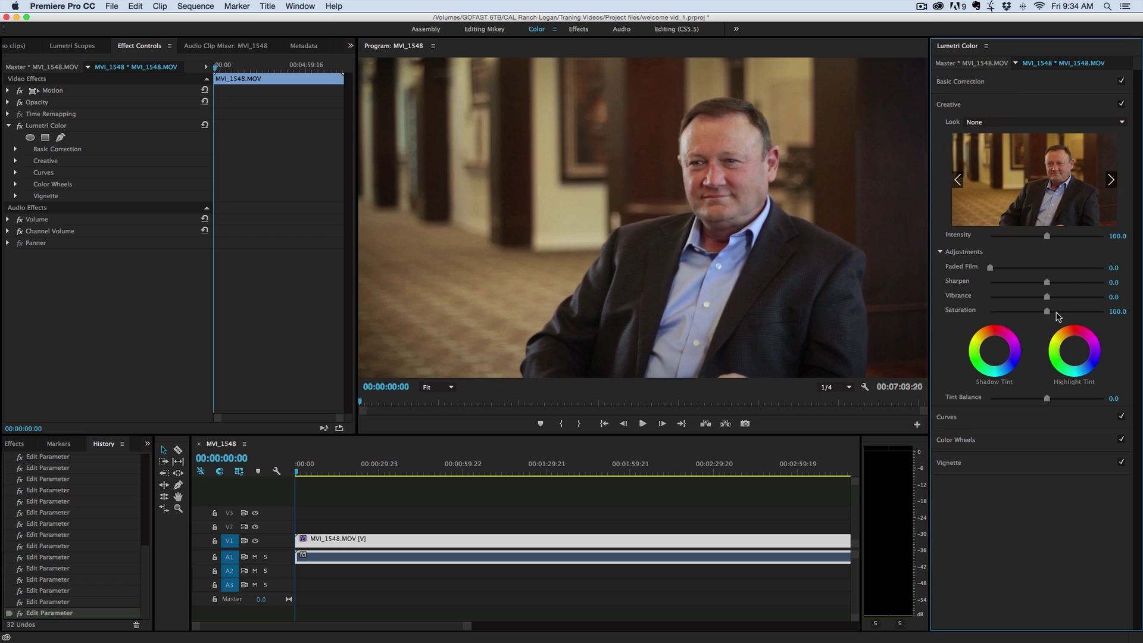
pyautogui.moveTo(1048, 311)
pyautogui.mouseDown()
pyautogui.moveTo(1066, 313)
pyautogui.moveTo(1056, 313)
pyautogui.mouseUp()
# - Compare the interview clip with and without the whole Lumetri Color effect, leaving the effect enabled
pyautogui.click(19, 127)
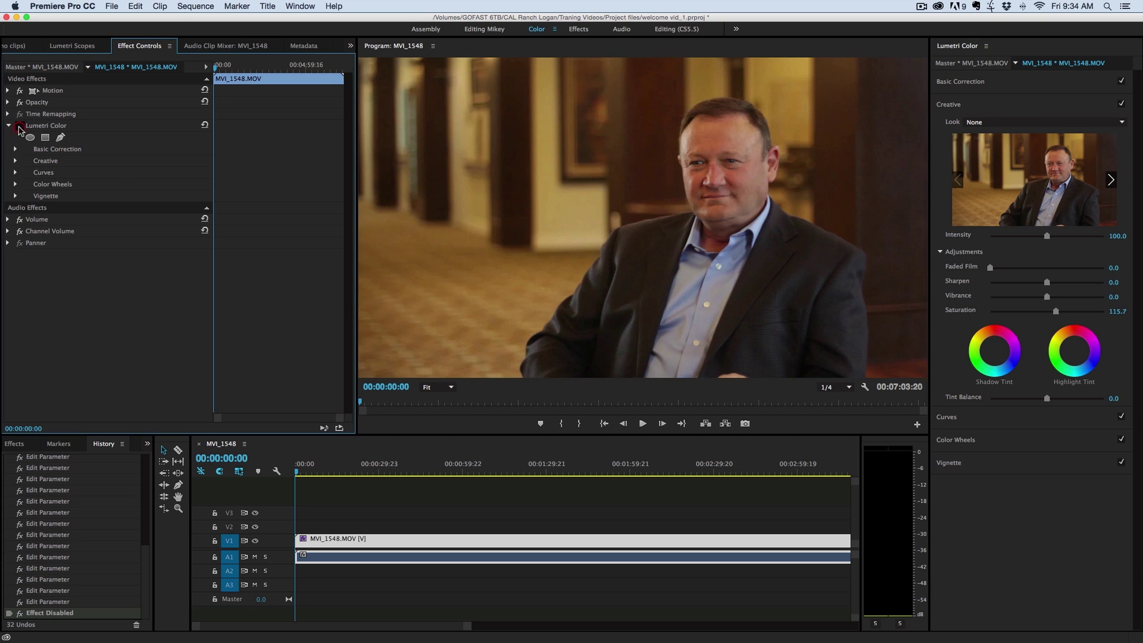
pyautogui.click(20, 126)
pyautogui.click(19, 126)
pyautogui.click(20, 126)
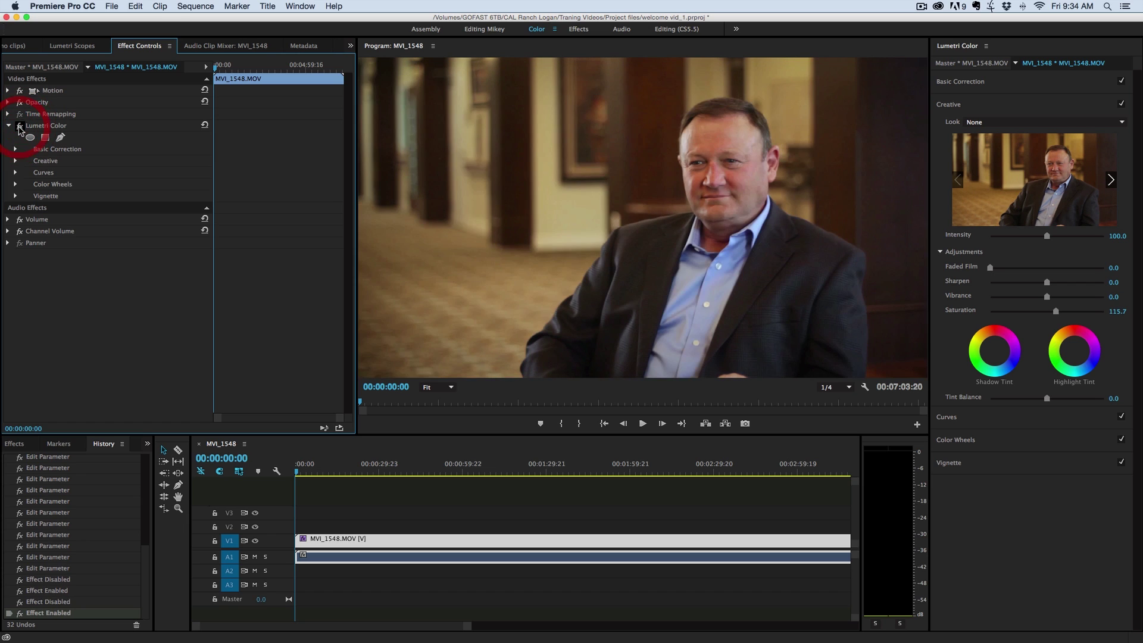
pyautogui.click(20, 126)
pyautogui.click(19, 126)
pyautogui.click(19, 126)
pyautogui.click(19, 126)
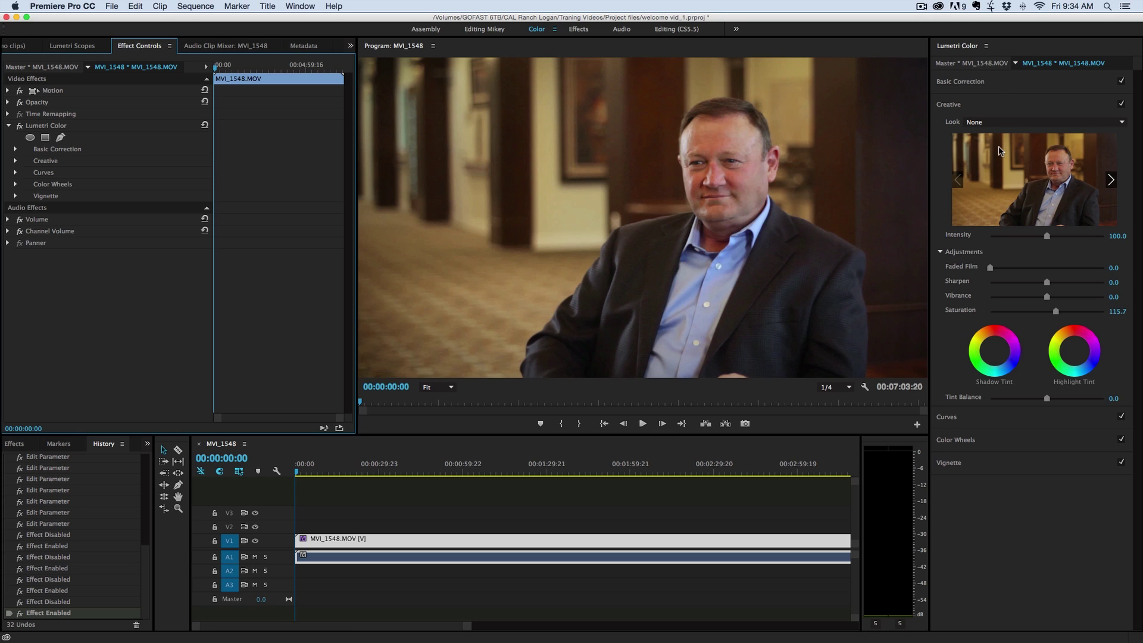
# - Reopen the interview clip's Hue Saturation Curve
pyautogui.click(952, 419)
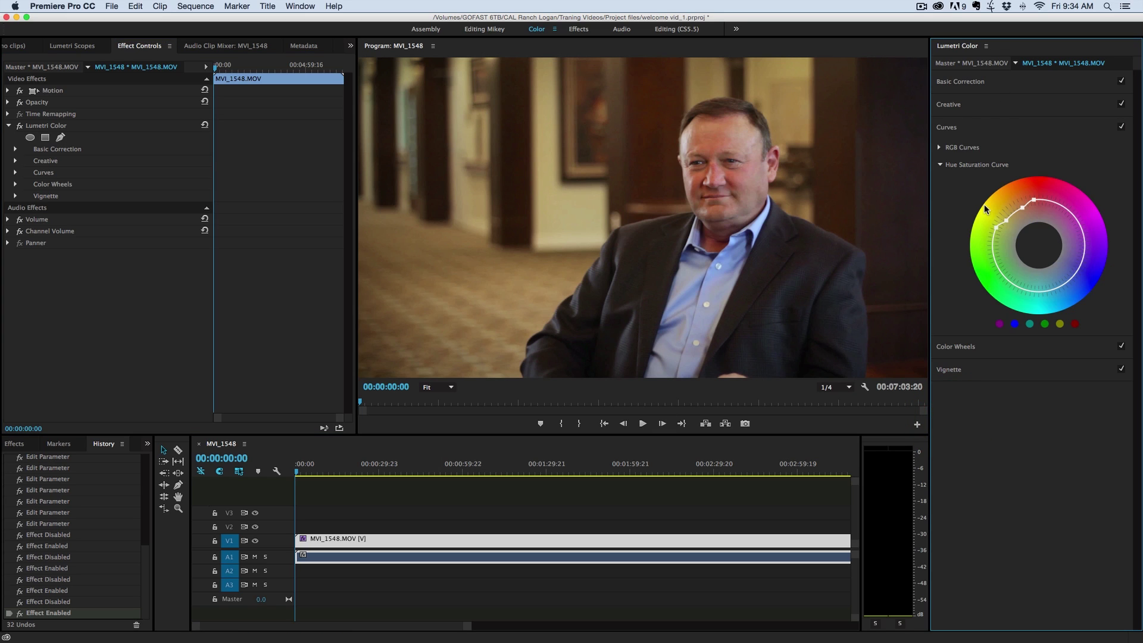